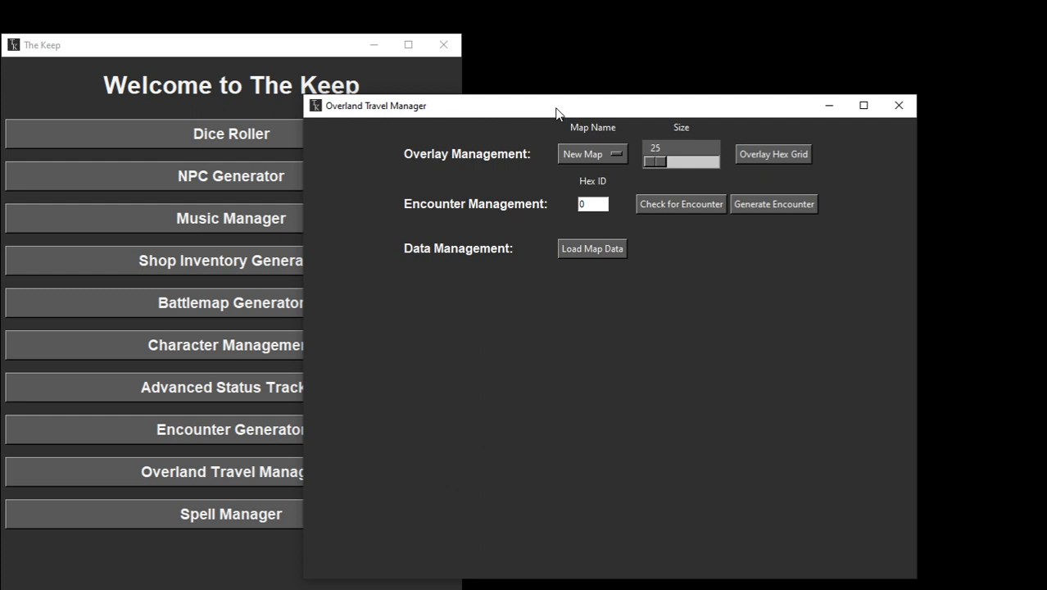
Step: Choose Lost Desert.png as the map for overlay management in the Overland Travel Manager
left_click_drag(558, 107, 535, 117)
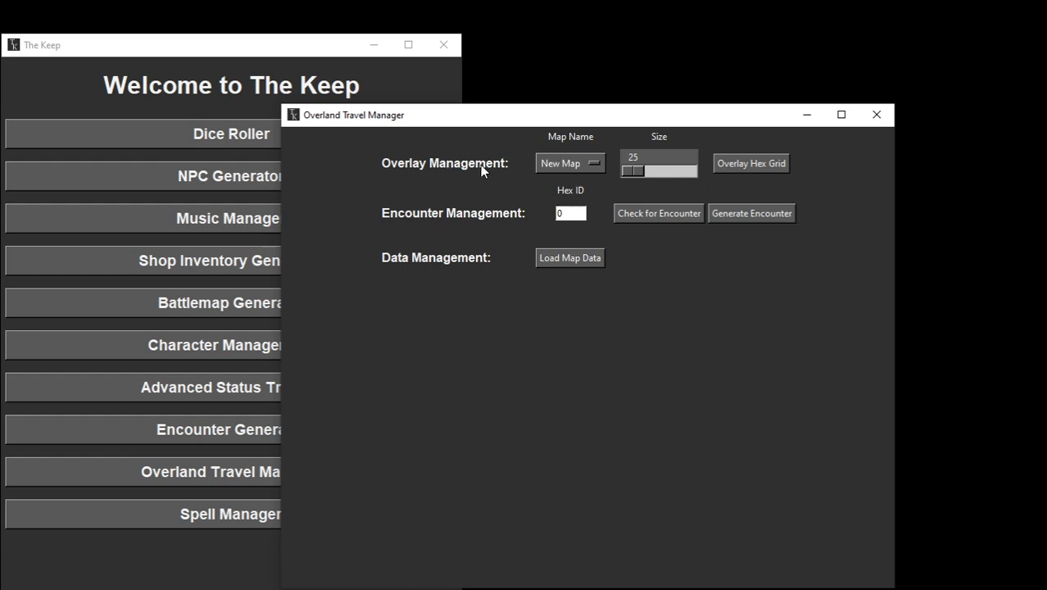
left_click(557, 165)
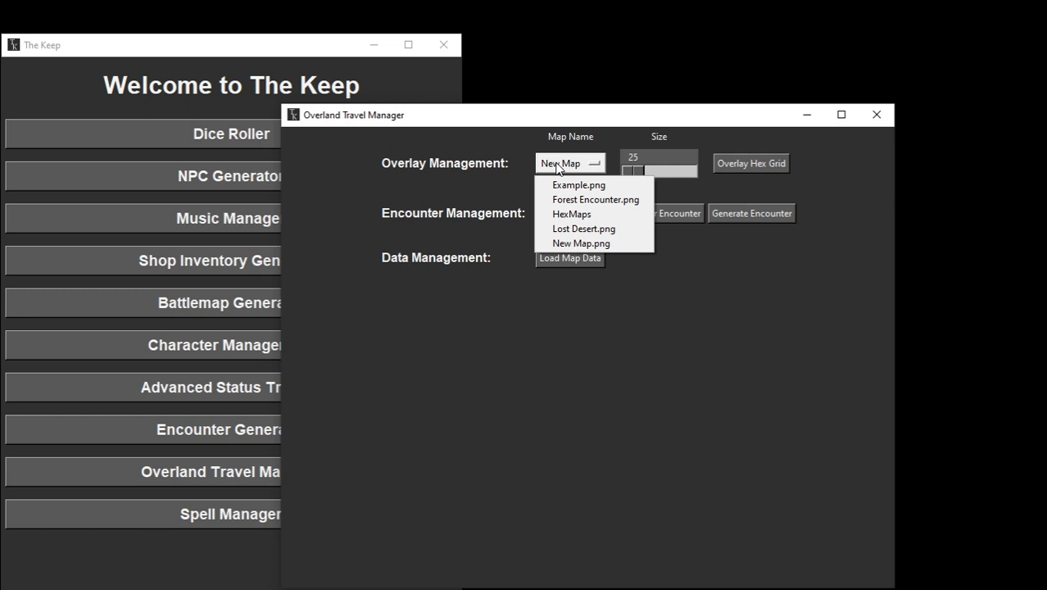
left_click(443, 186)
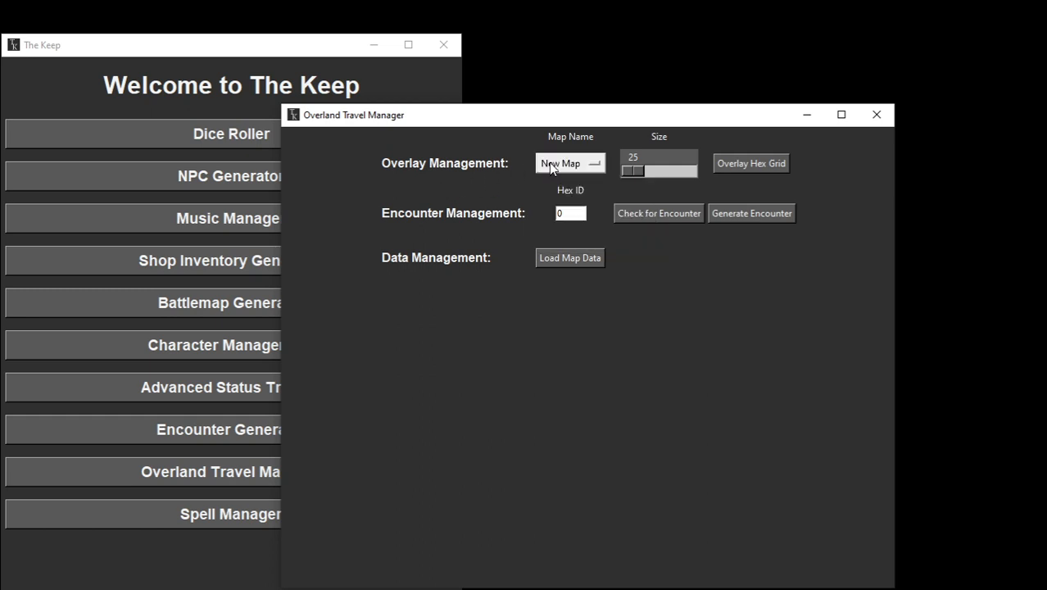
left_click(549, 162)
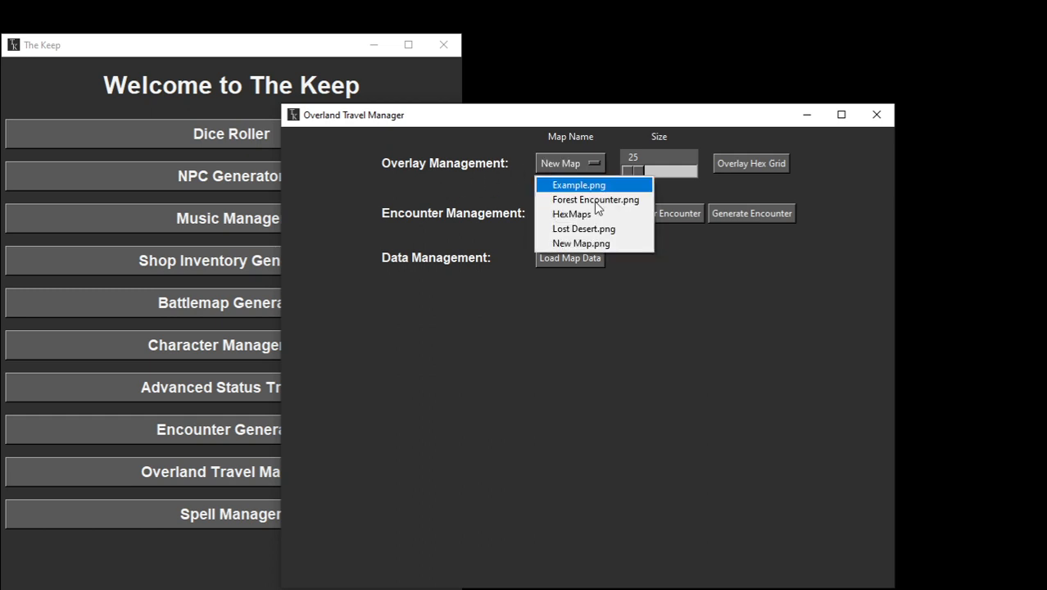
left_click(587, 230)
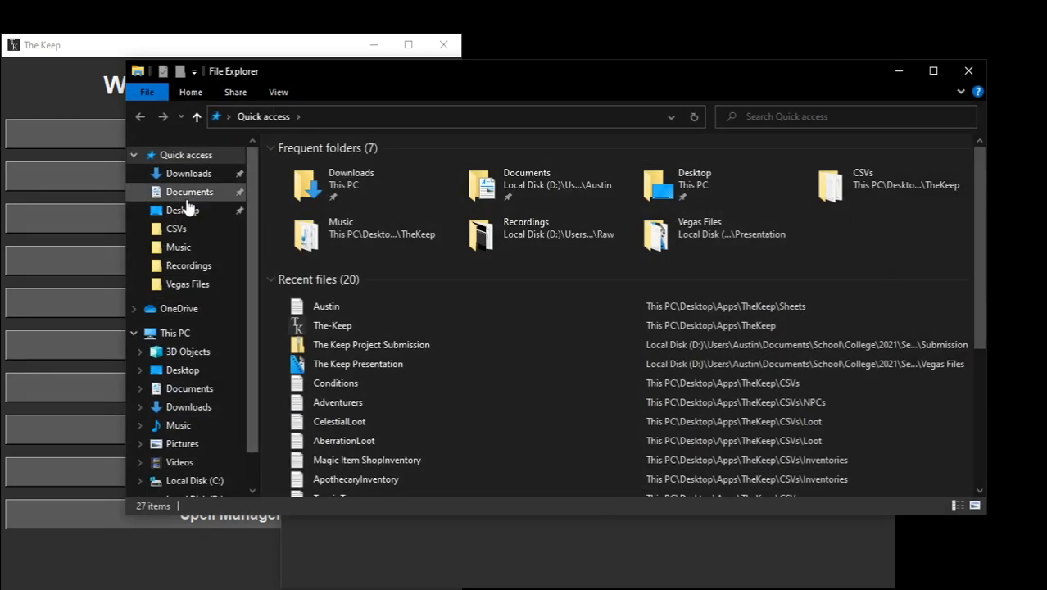
Step: View the original Lost Desert image from Desktop\Apps\TheKeep\Maps in File Explorer, then close the image and the folder window
left_click(183, 210)
double_click(327, 167)
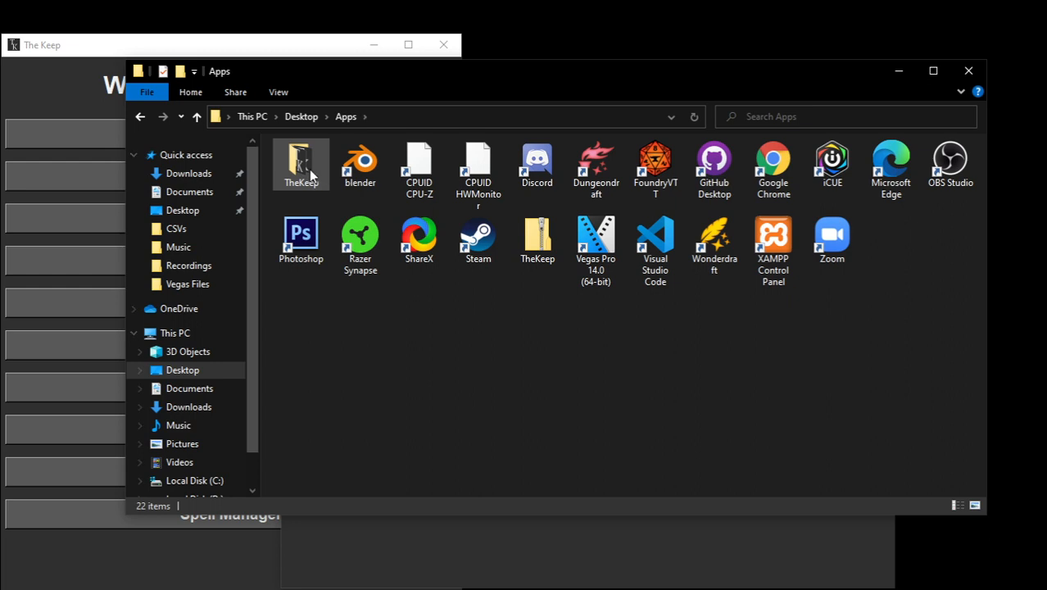
double_click(308, 169)
double_click(329, 200)
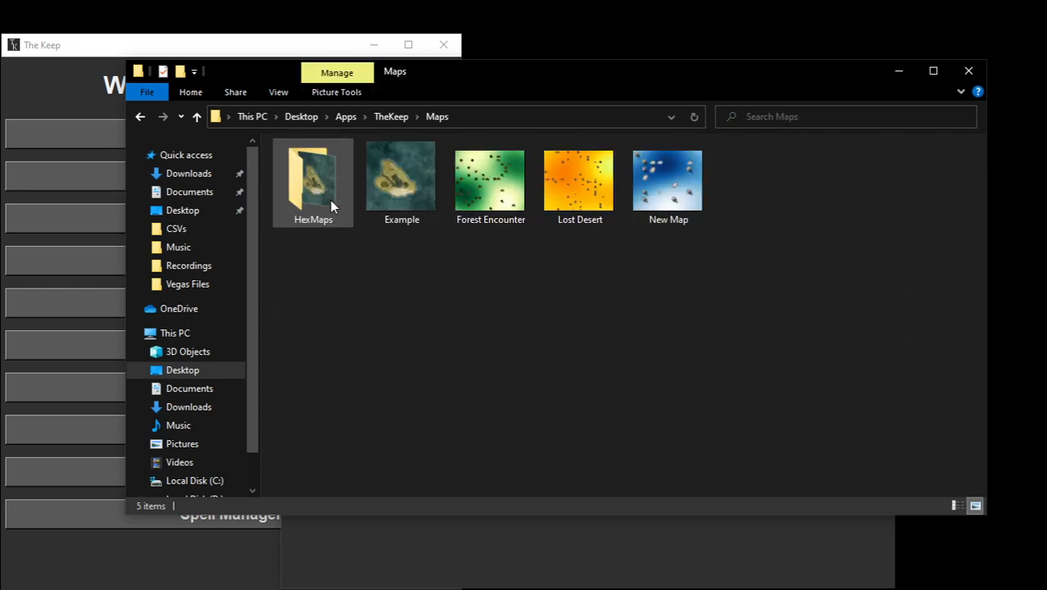
double_click(595, 190)
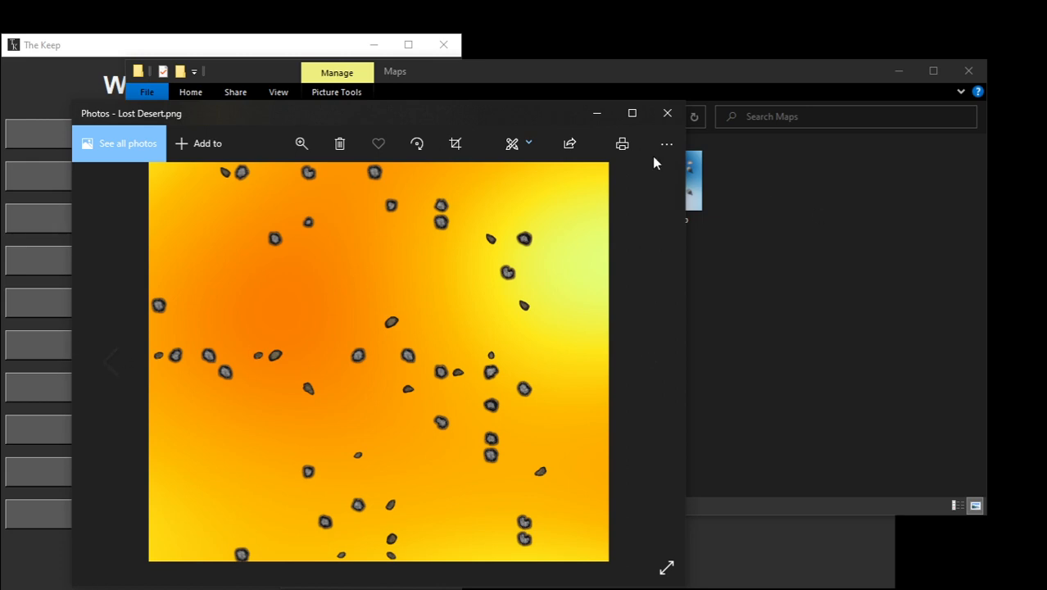
left_click(677, 114)
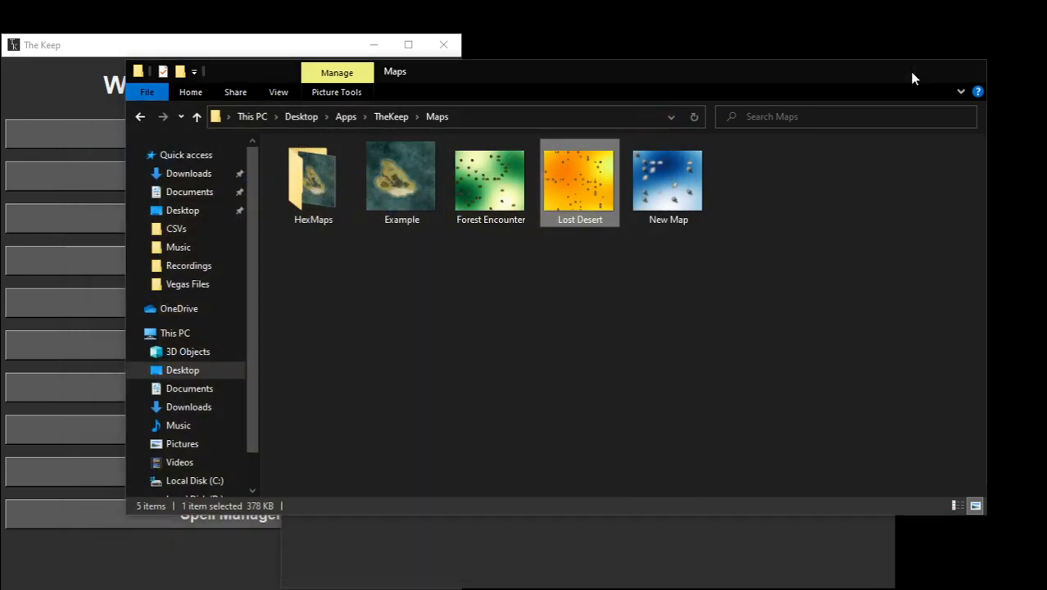
left_click(912, 78)
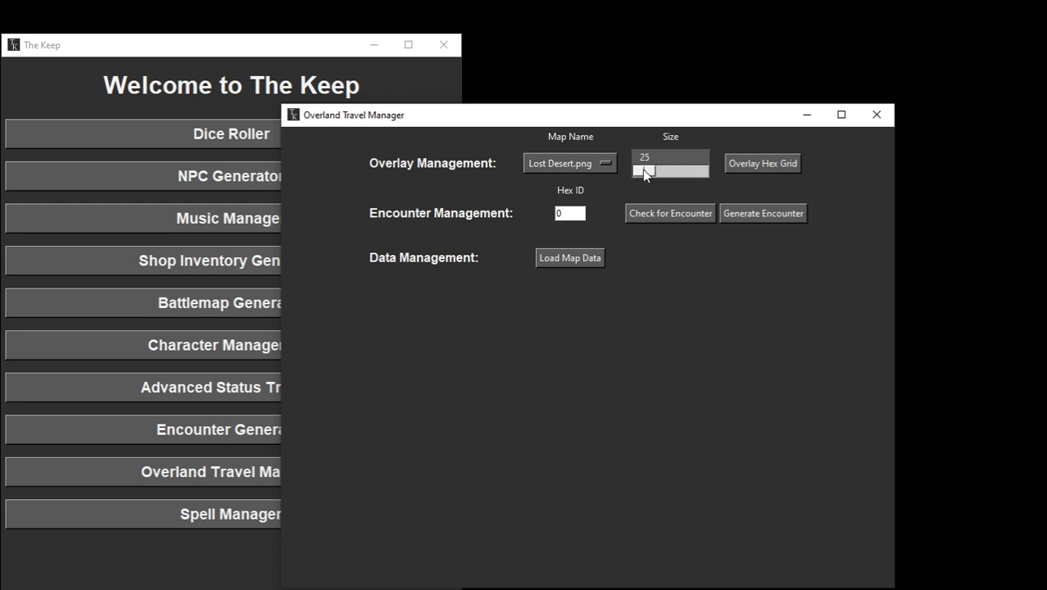
Step: Set the hex size to 45, overlay the hex grid on the Lost Desert map and inspect the numbered hexes
left_click_drag(644, 171, 669, 174)
left_click(753, 164)
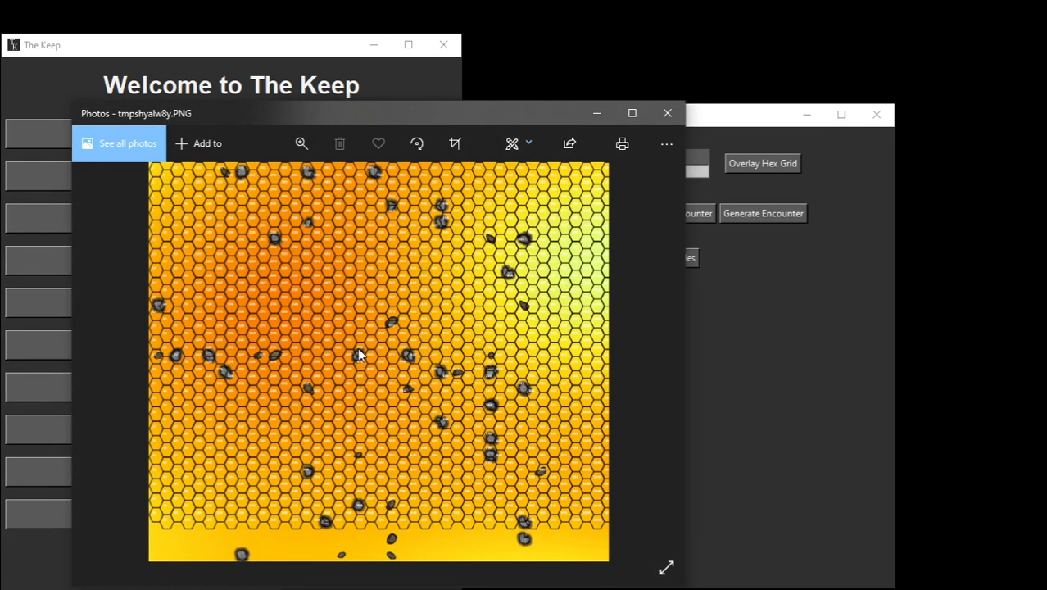
scroll(357, 354, "up", 5)
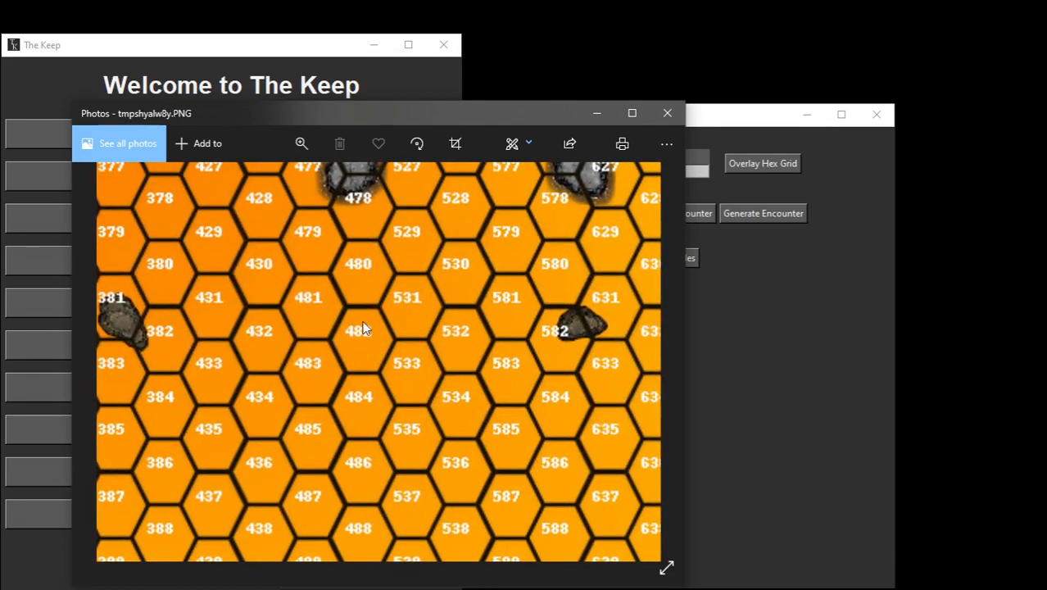
scroll(323, 324, "down", 5)
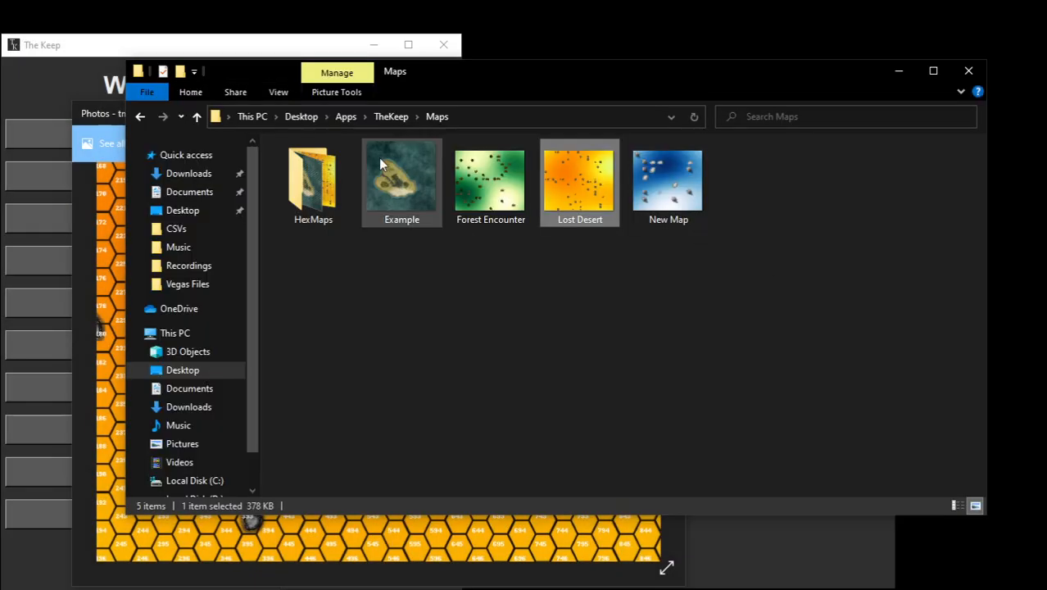
Step: Check the Maps\HexMaps folder for the saved Lost Desert hex map, then close the image preview and the folder window
left_click(623, 287)
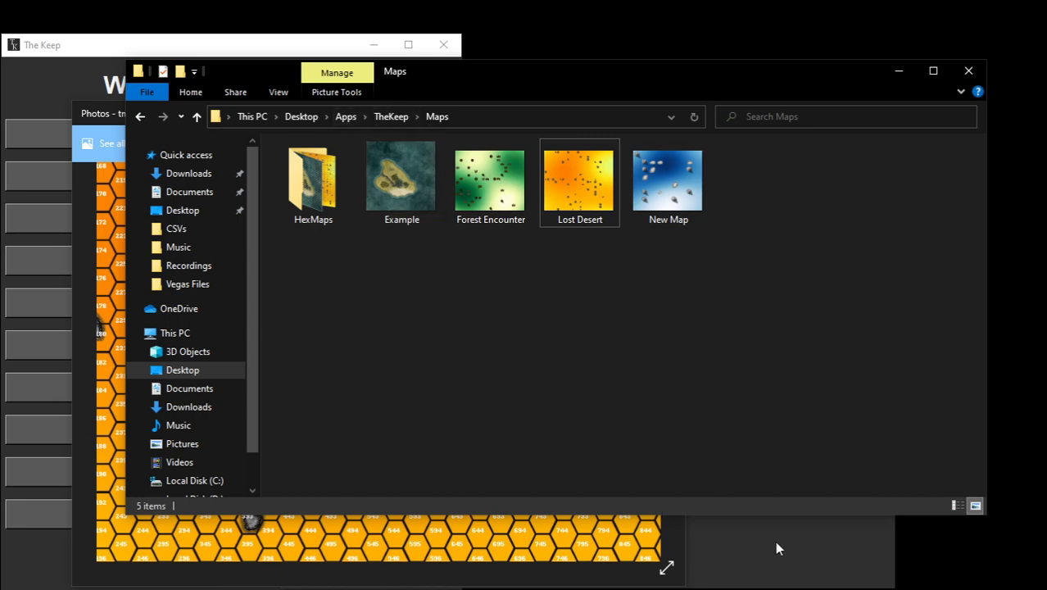
left_click(569, 551)
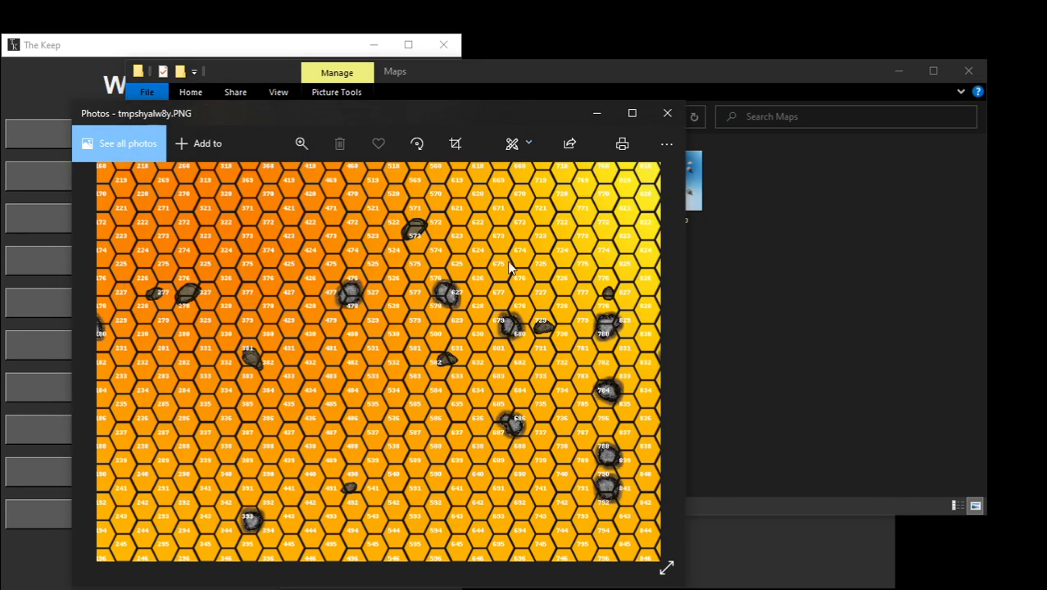
left_click(842, 286)
left_click(304, 188)
double_click(304, 188)
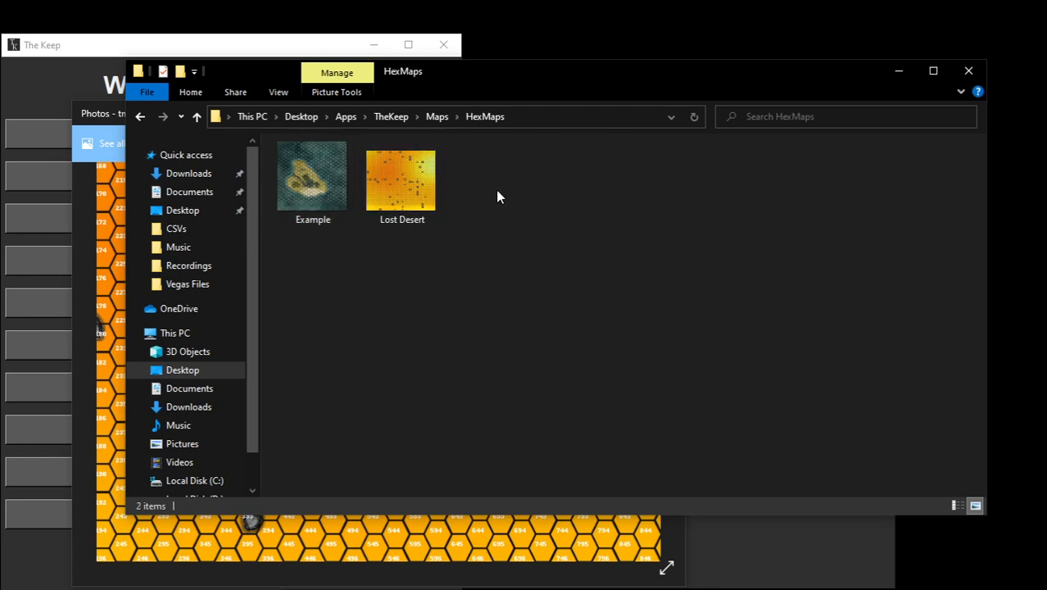
left_click(349, 542)
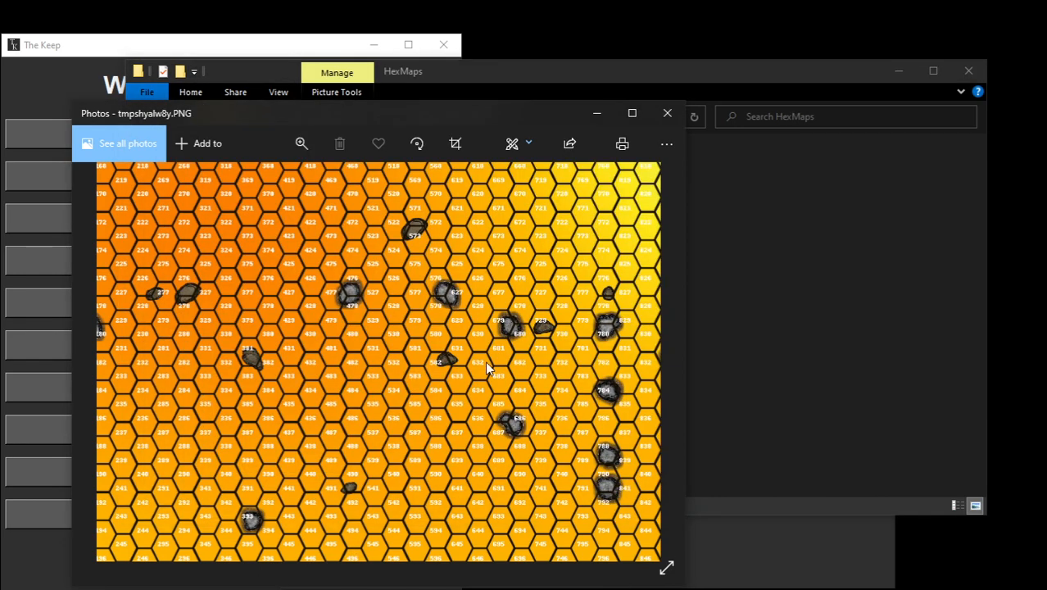
left_click(669, 114)
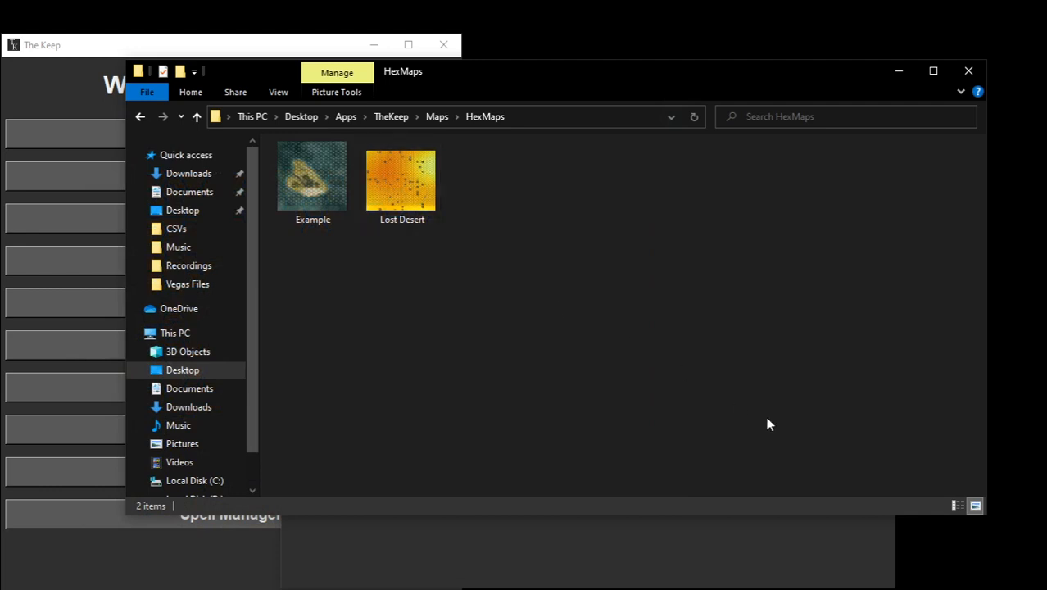
left_click(966, 75)
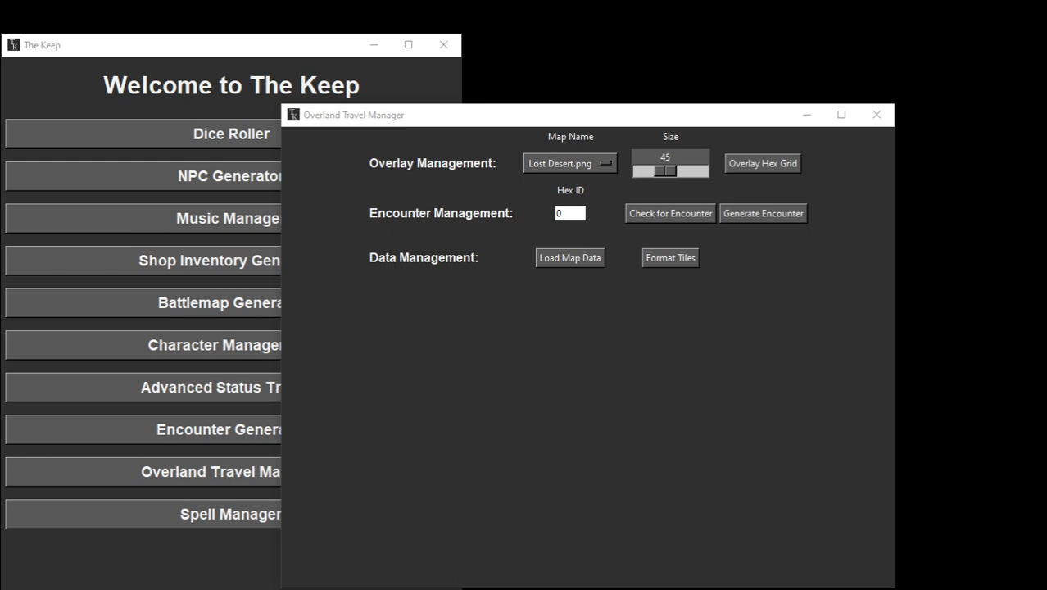
Step: Open the gridded Lost Desert image from TheKeep\Maps\HexMaps in File Explorer and return to the Overland Travel Manager
key("super+e")
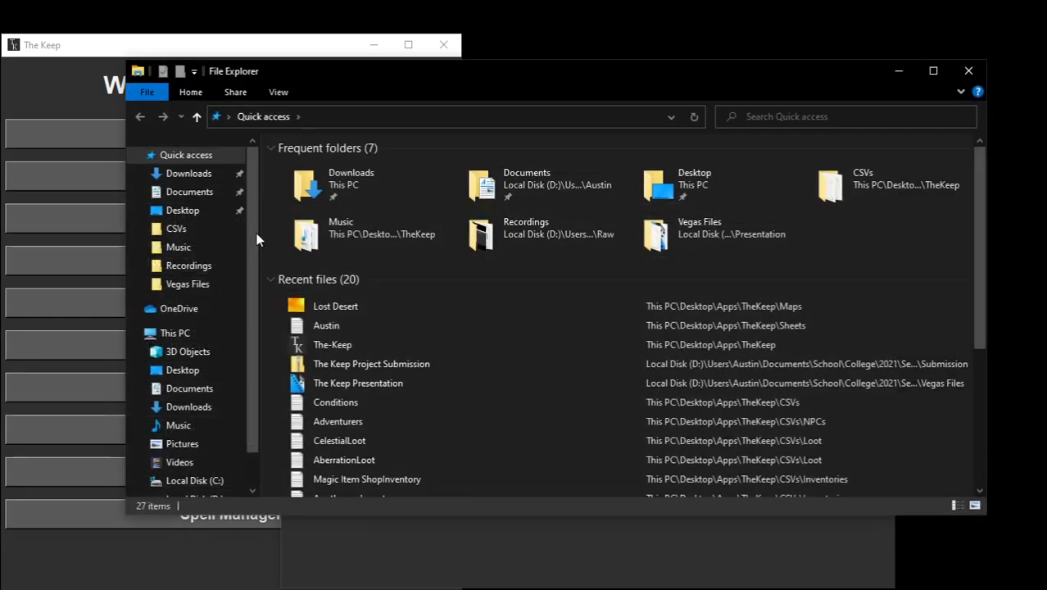
left_click(197, 212)
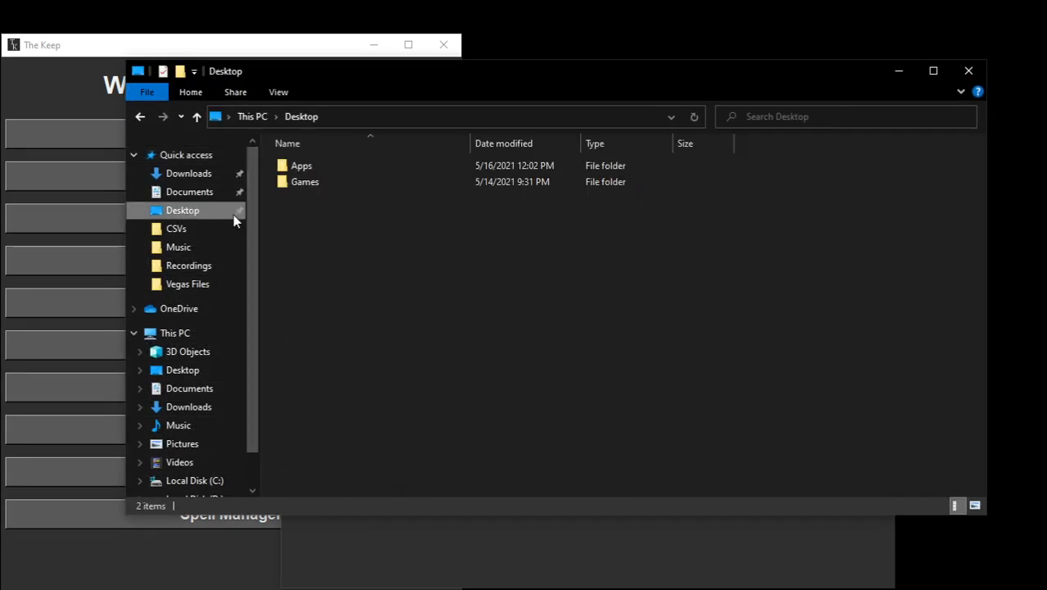
double_click(322, 167)
left_click(315, 170)
double_click(315, 170)
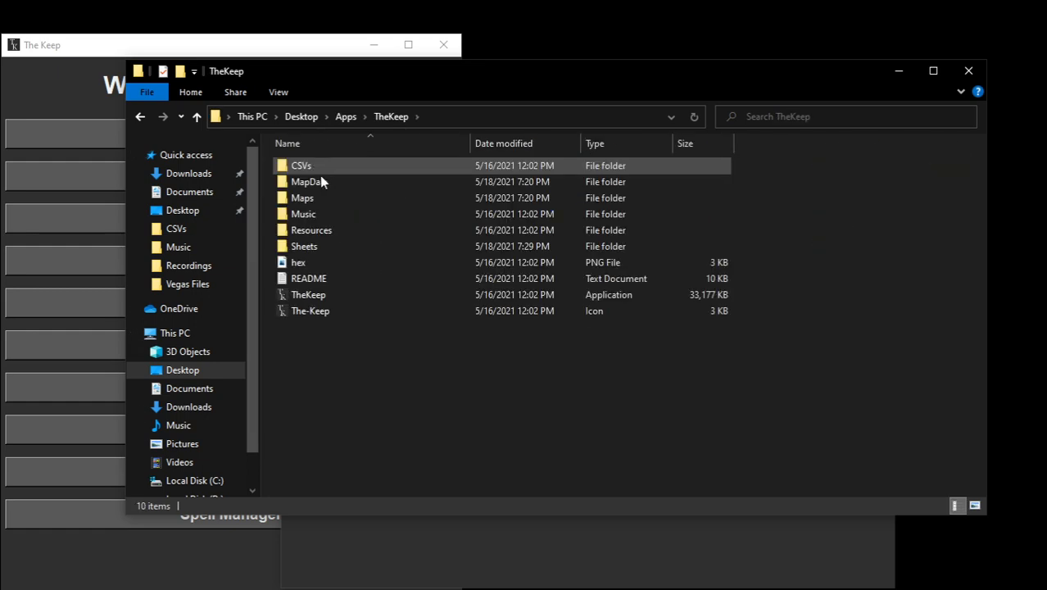
left_click(330, 245)
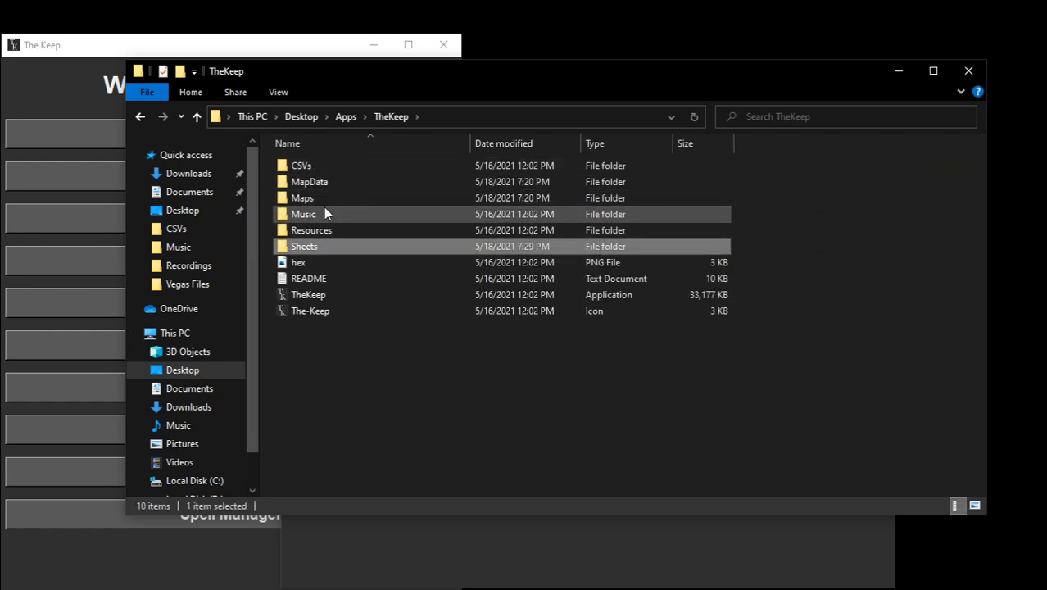
double_click(320, 196)
double_click(317, 179)
double_click(410, 187)
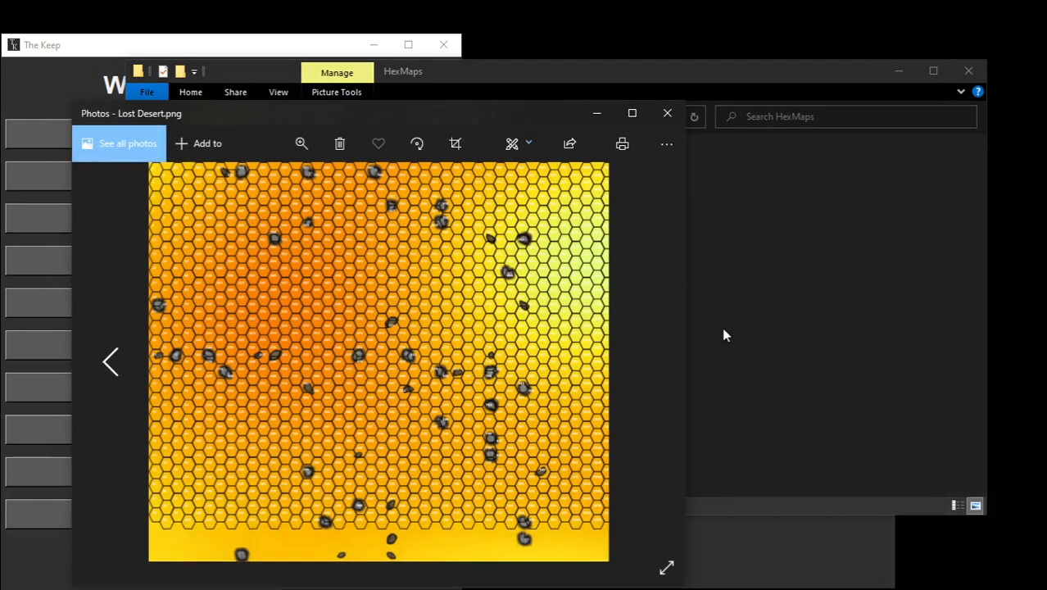
left_click(754, 547)
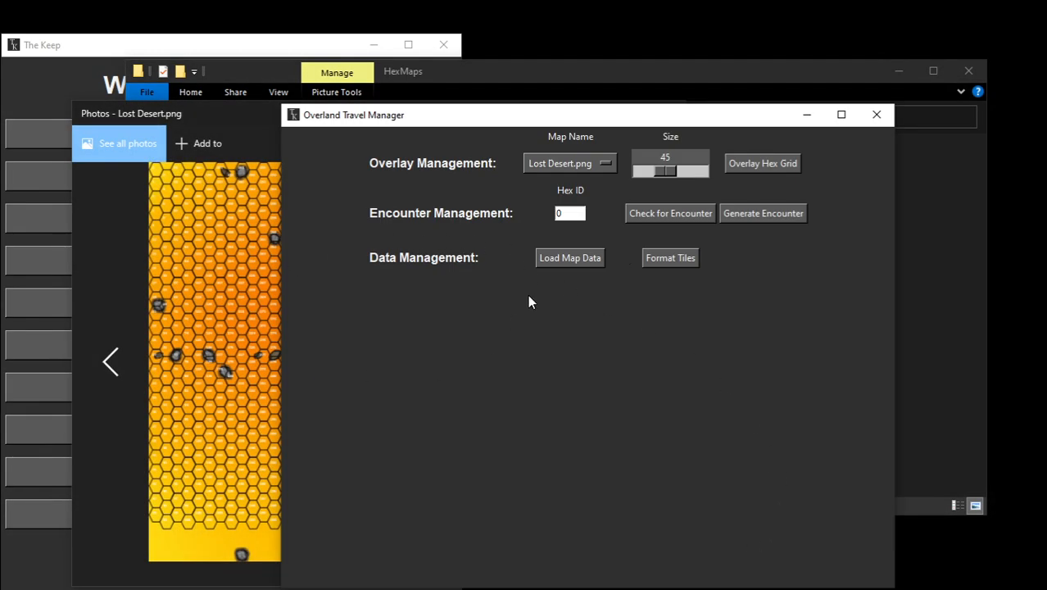
left_click(218, 324)
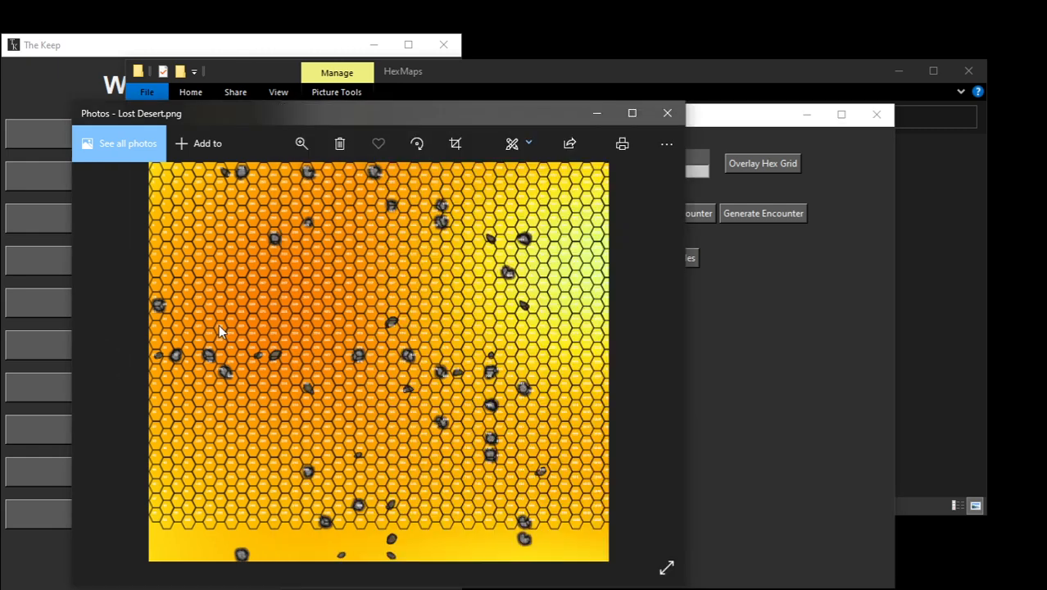
left_click(801, 398)
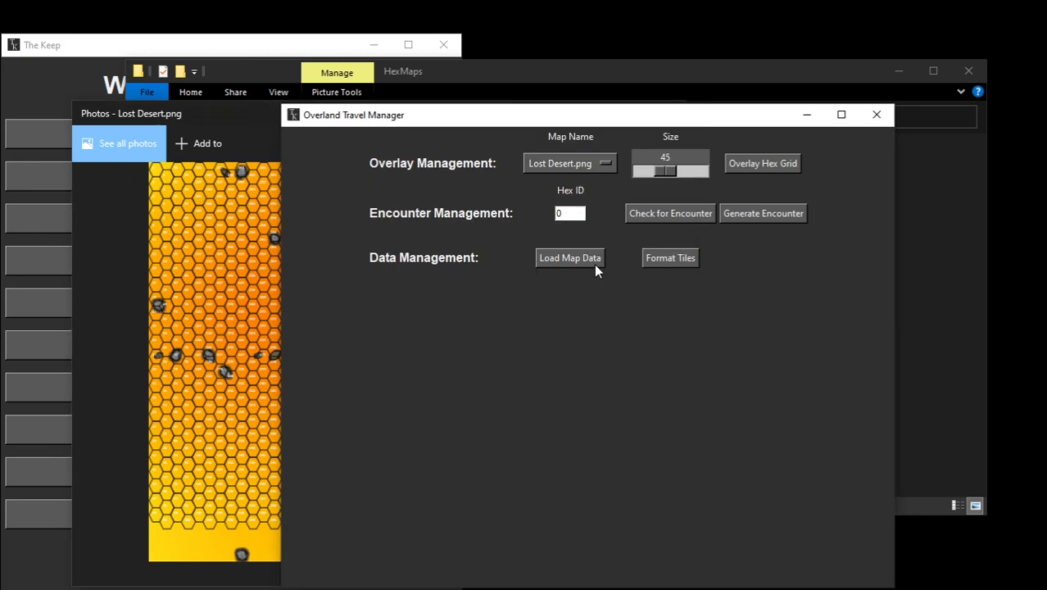
Step: Open the tile formatter, move its window off the main controls and examine the hex numbers on the Lost Desert map
left_click(669, 264)
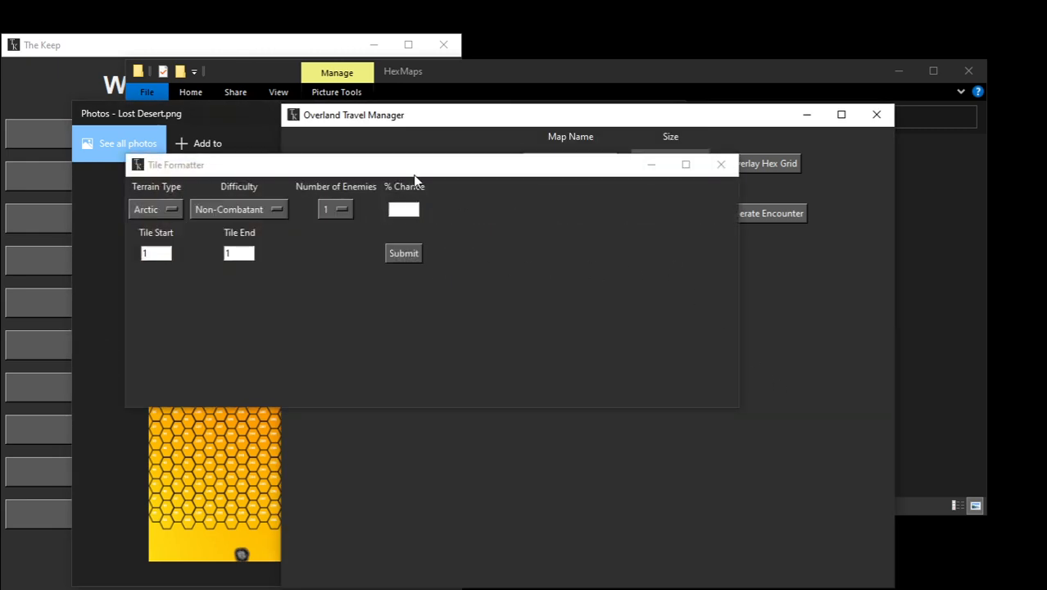
left_click_drag(419, 174, 624, 255)
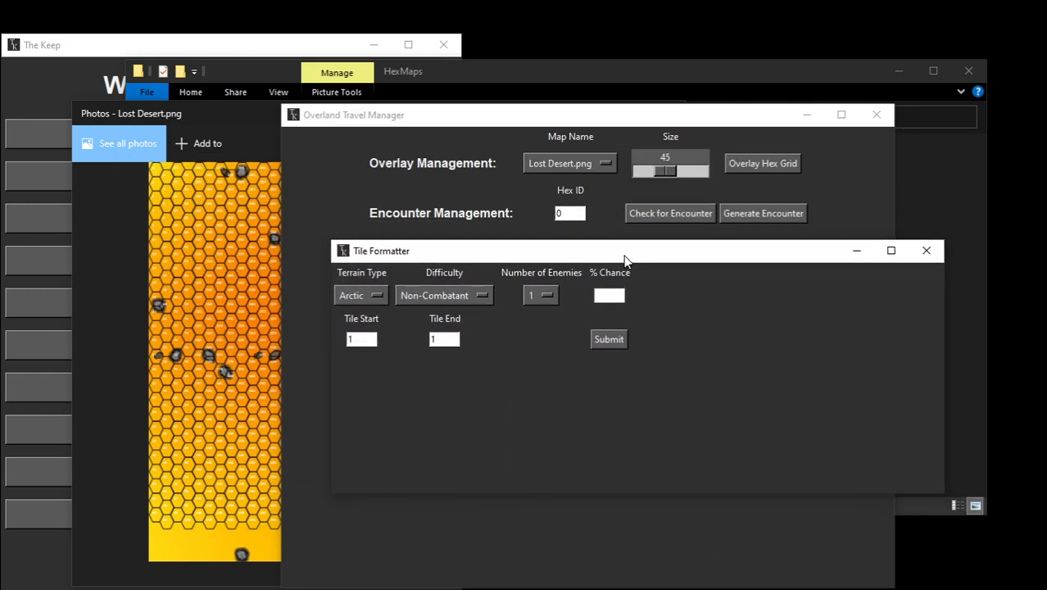
left_click(206, 341)
scroll(301, 311, "up", 2)
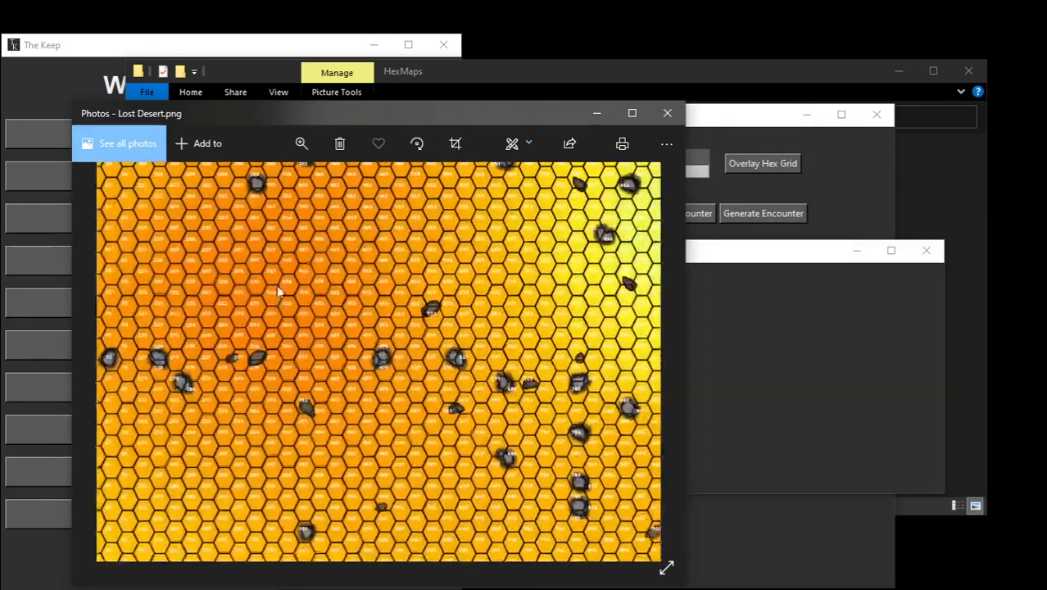
scroll(279, 295, "up", 3)
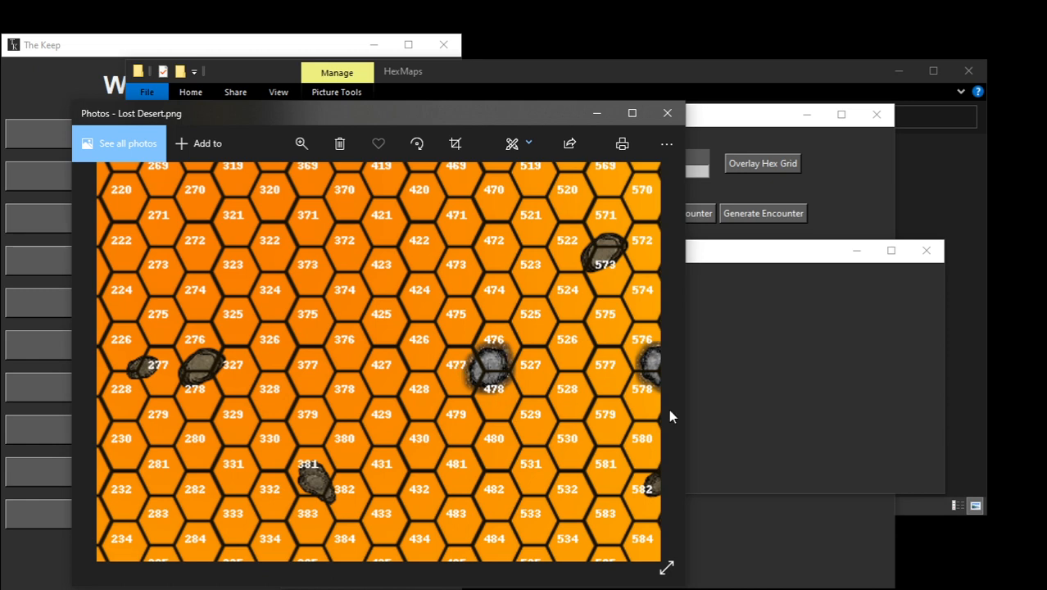
Step: Set the tile formatter's terrain type to Mountain and recheck the rock hexes on the Lost Desert map
left_click(818, 391)
left_click(348, 299)
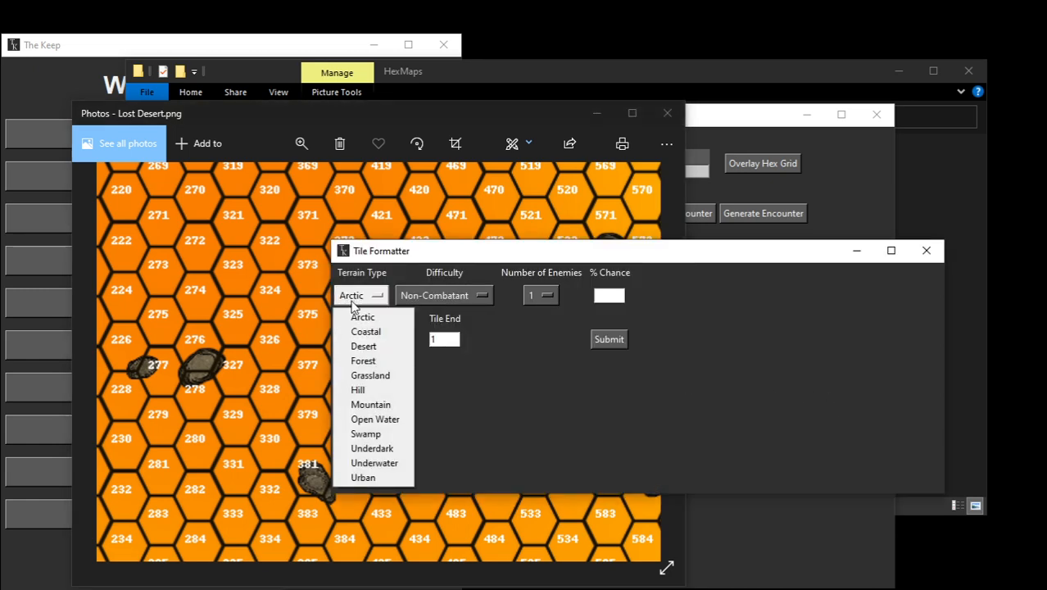
left_click(363, 403)
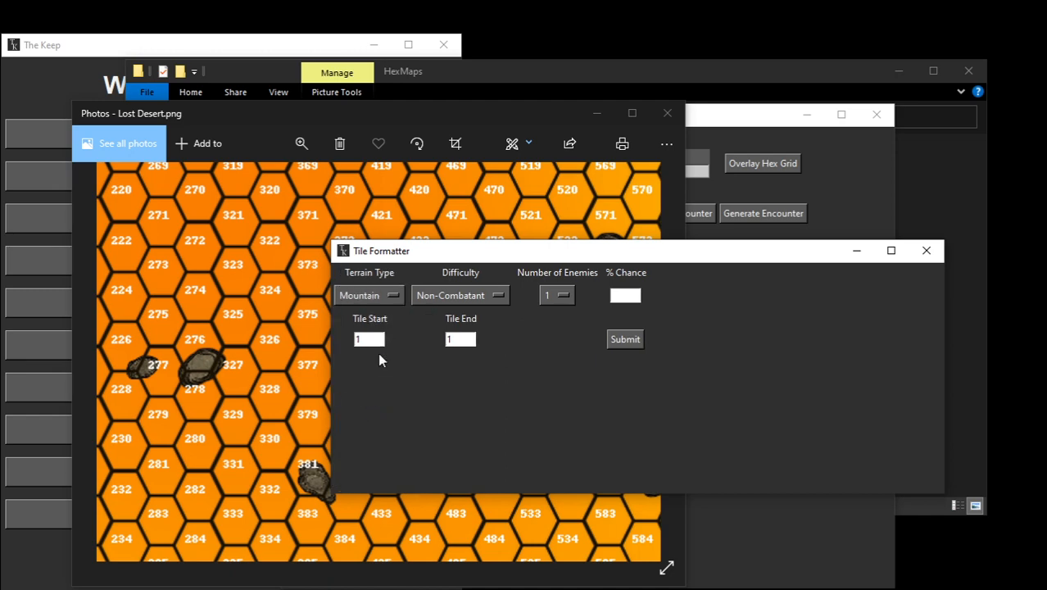
left_click(273, 435)
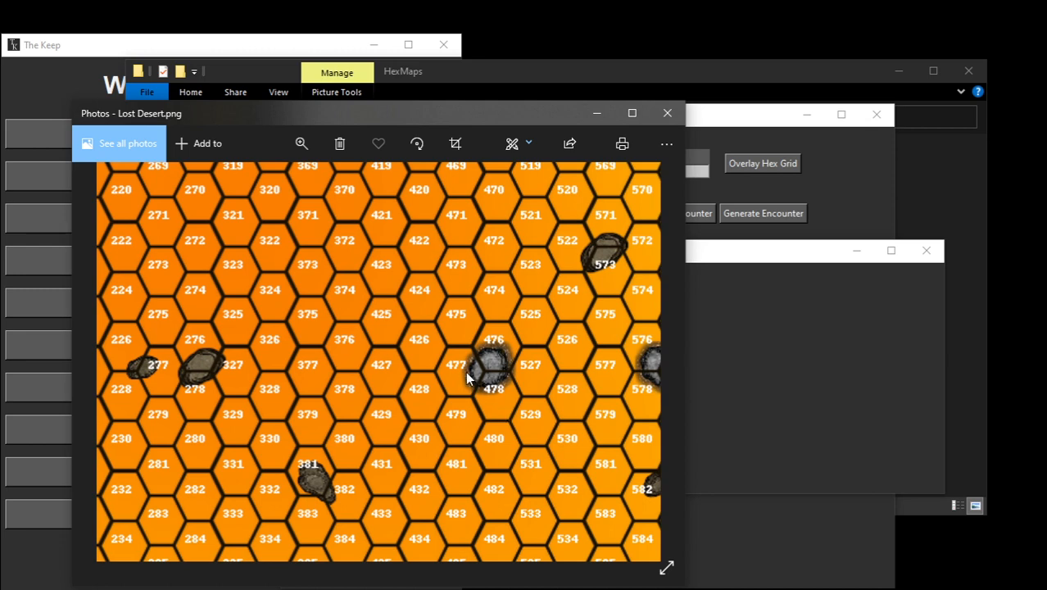
left_click(715, 355)
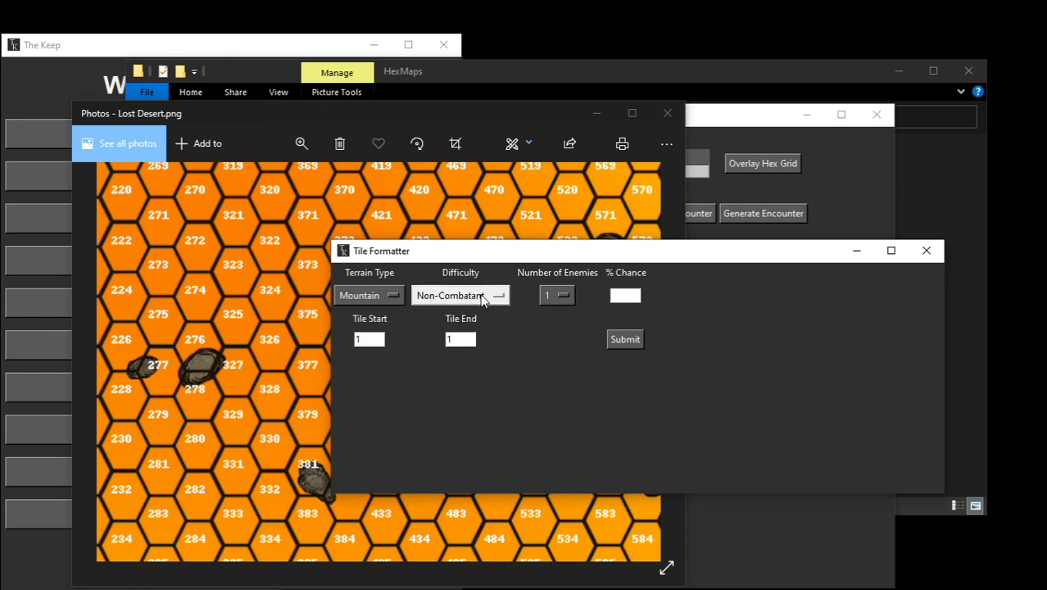
Step: Check the hex numbers around the grey rock on the map and set the tile range from 476 to 478
left_click(259, 477)
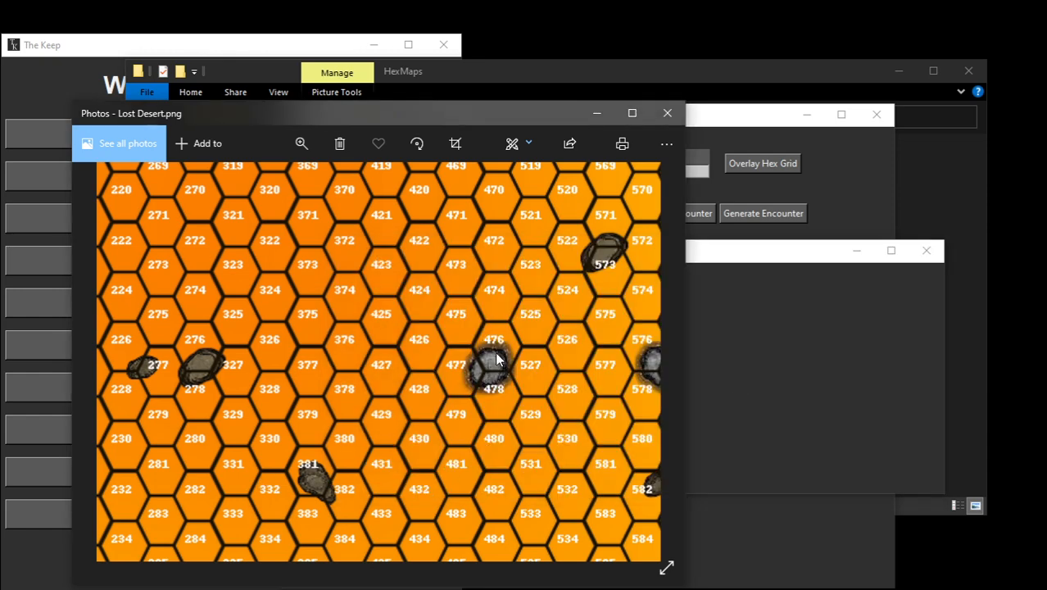
left_click(748, 376)
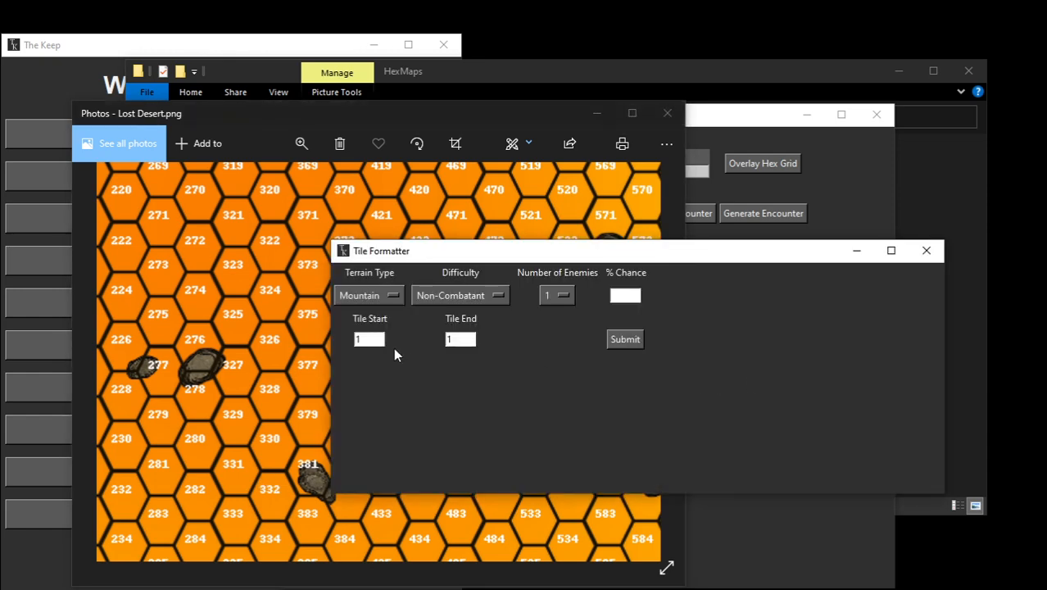
left_click(356, 339)
type("476")
left_click(294, 344)
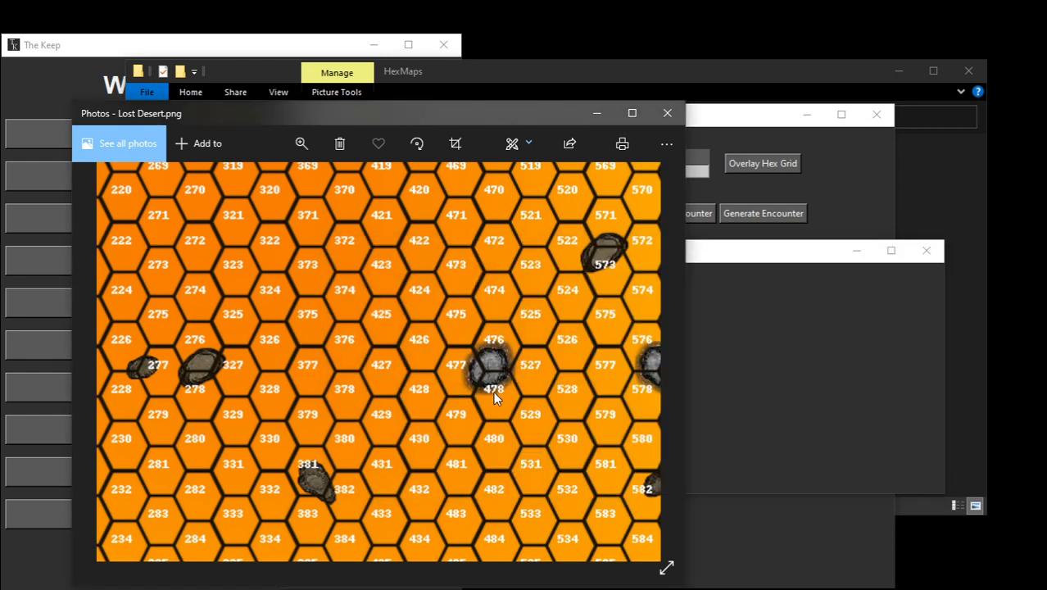
left_click(809, 401)
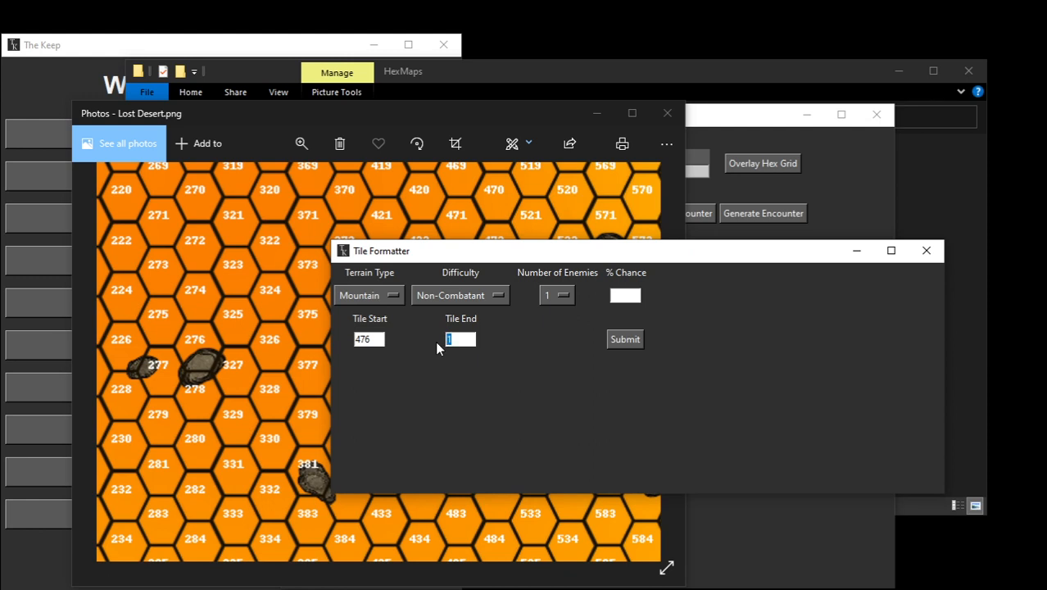
type("478")
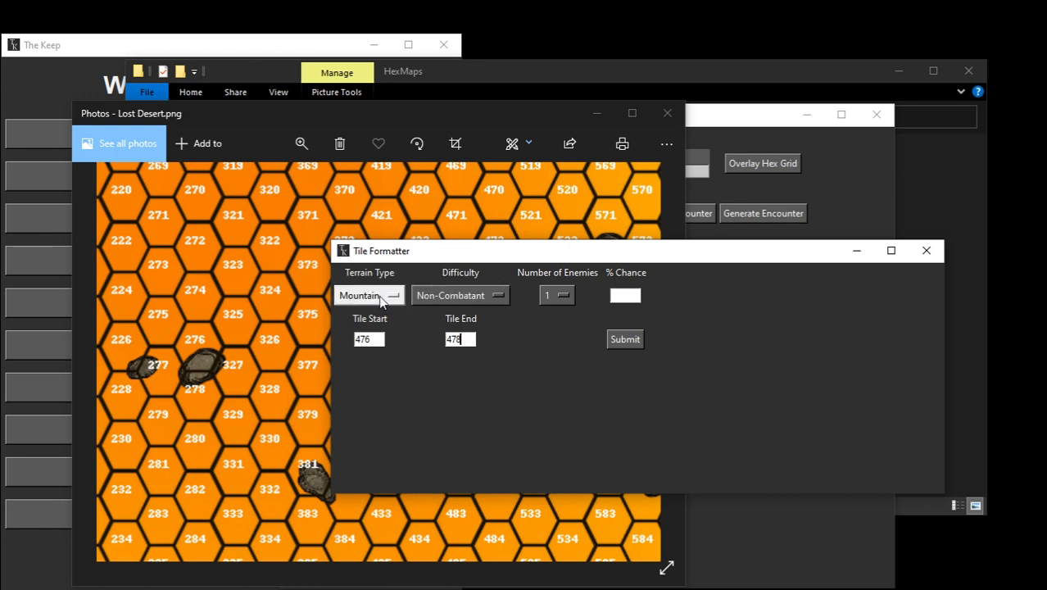
Step: Format the selected tiles with Fodder difficulty, 3 enemies and an 80% encounter chance
left_click(446, 297)
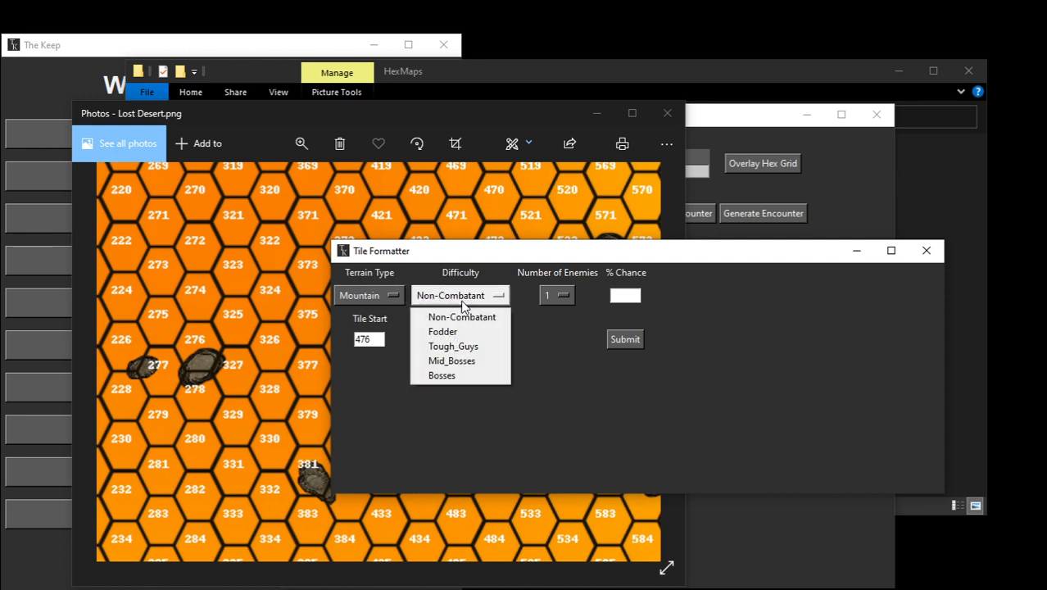
left_click(446, 331)
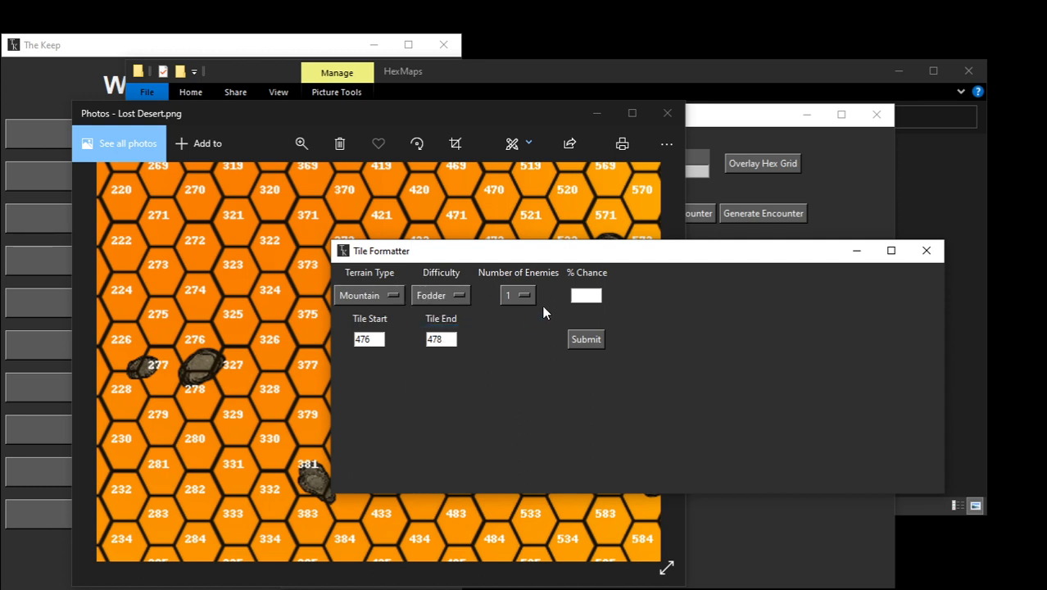
left_click(520, 296)
left_click(521, 347)
type("80")
left_click_drag(648, 259, 685, 241)
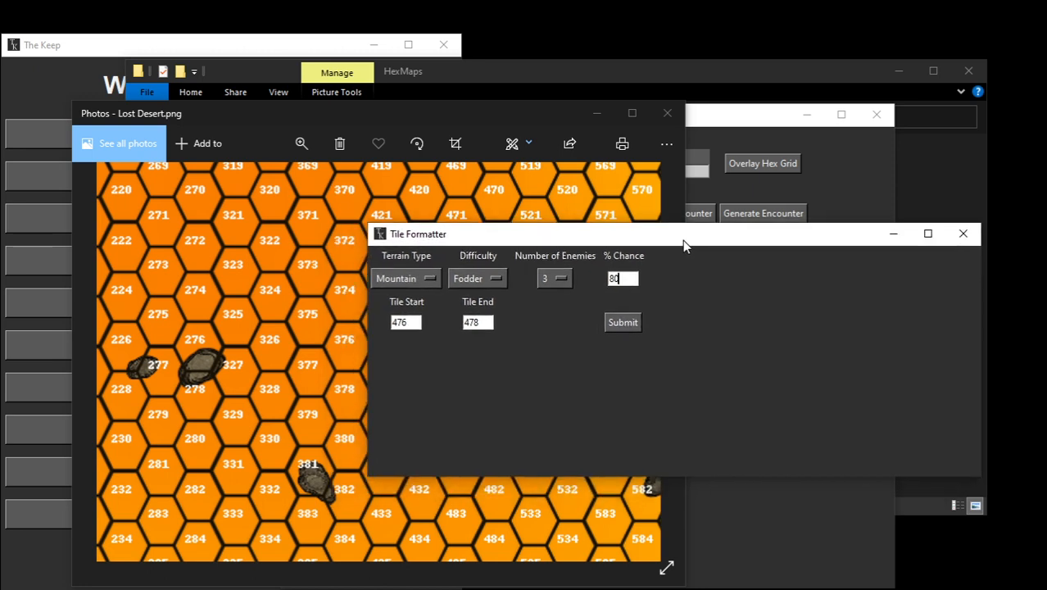
left_click(620, 321)
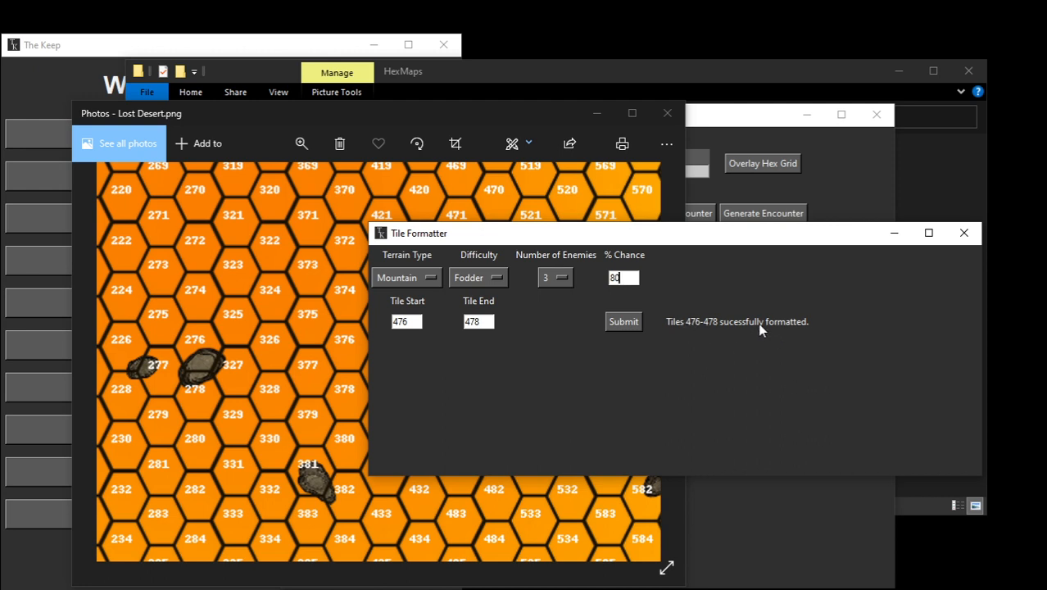
Step: Close the tile formatter and the Lost Desert image to return to the Overland Travel Manager
left_click_drag(748, 234, 643, 249)
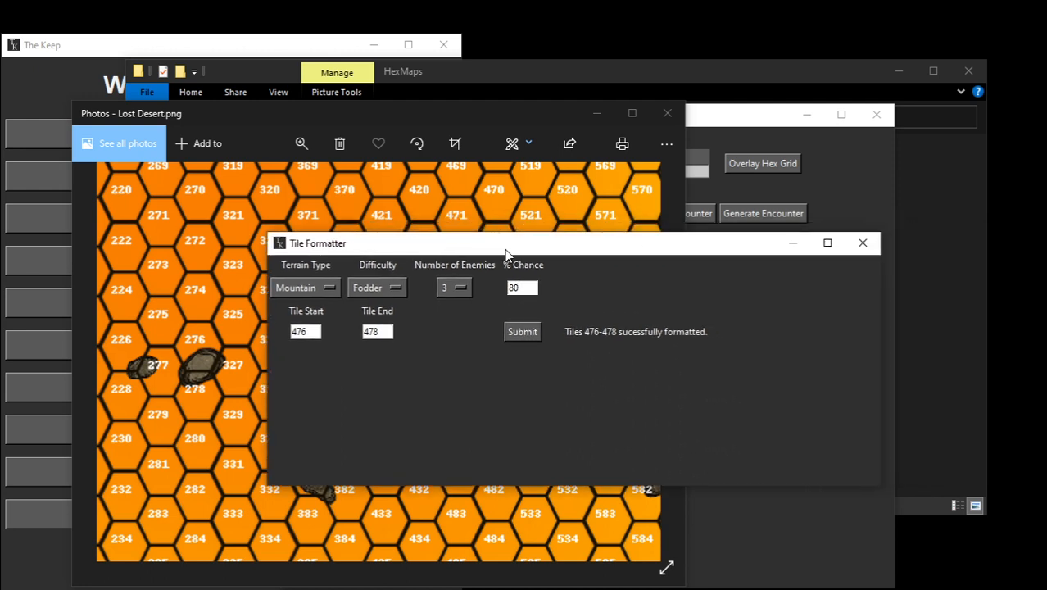
left_click(862, 245)
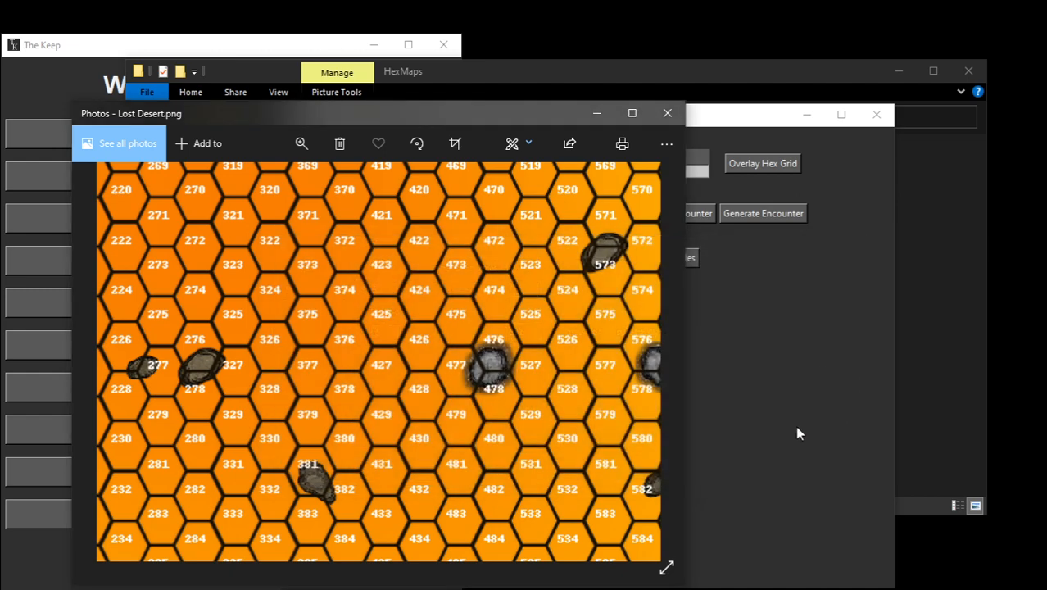
left_click(666, 113)
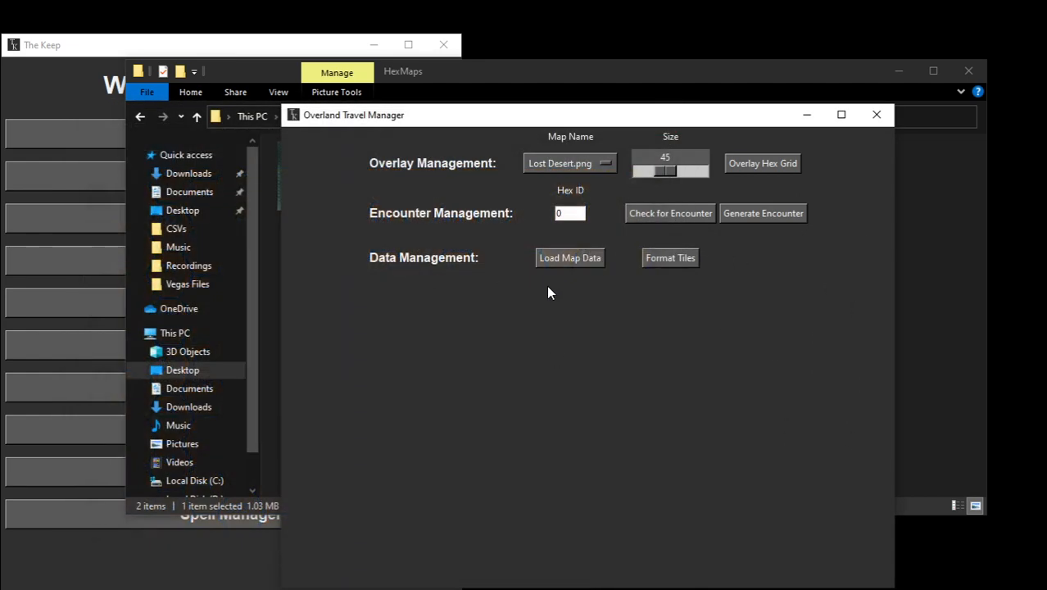
Step: Load the Lost Desert map data from TheKeep\MapData into the Overland Travel Manager
left_click(569, 258)
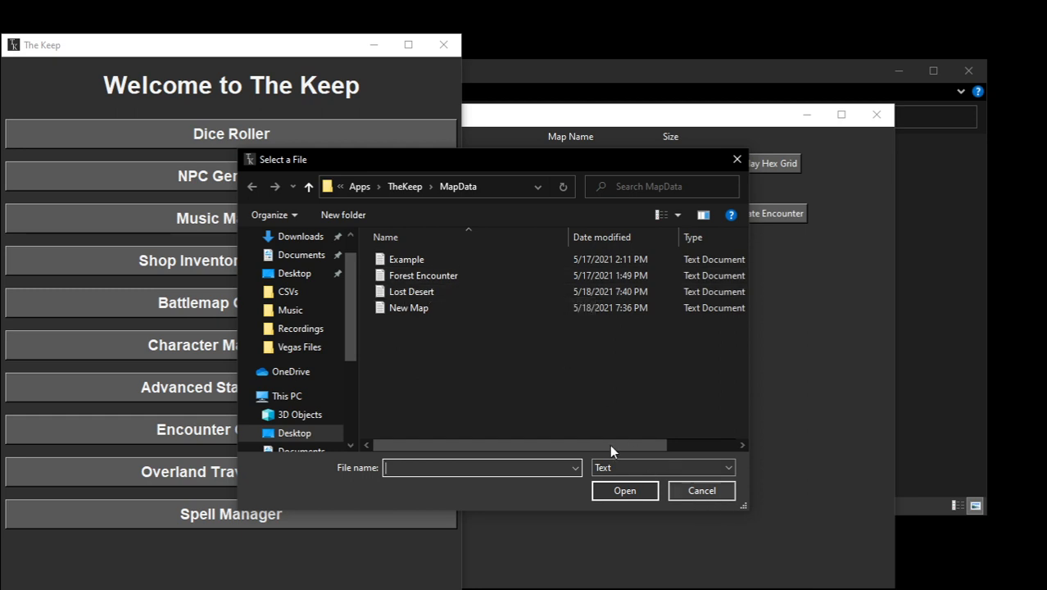
double_click(408, 293)
left_click(705, 372)
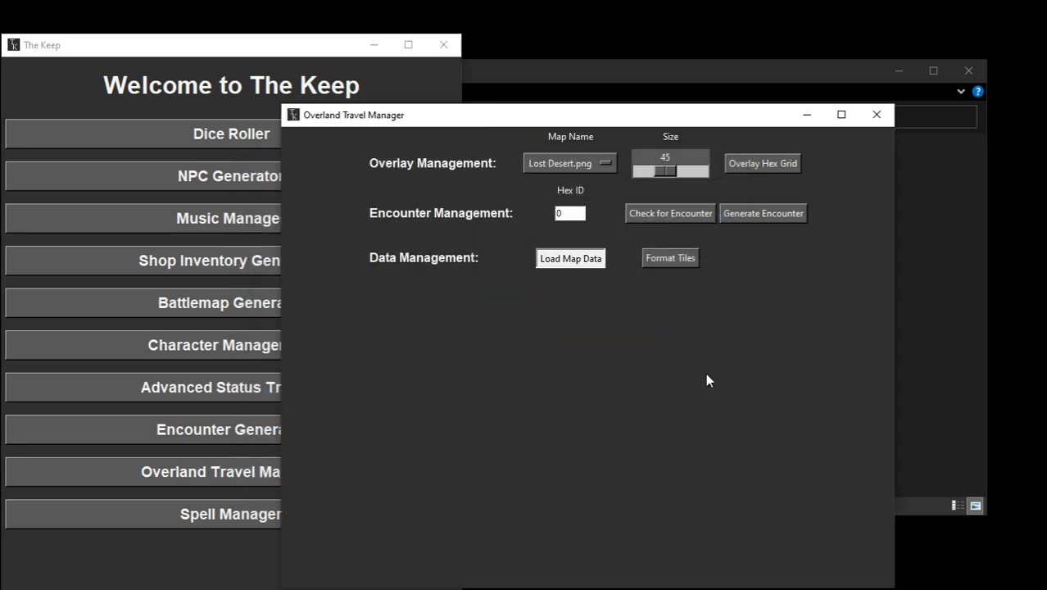
Step: Set the hex ID to 2 and check that hex for an encounter
left_click_drag(579, 213, 556, 214)
type("2")
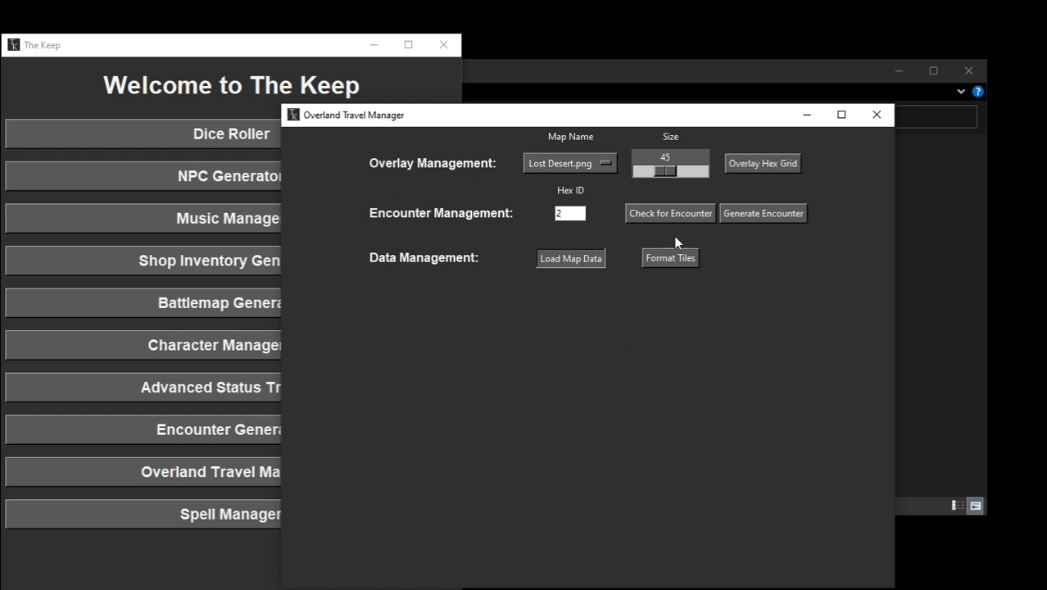
left_click(664, 213)
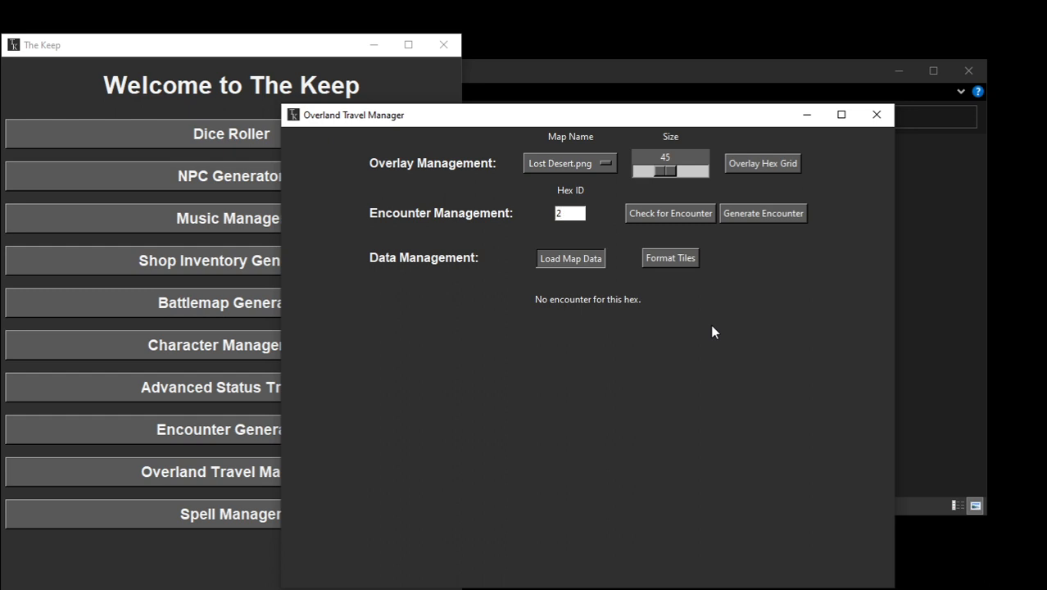
Step: Check hex 477 for an encounter and move the encounter window off the top of the screen to read it
left_click_drag(575, 213, 520, 219)
type("477")
left_click(661, 211)
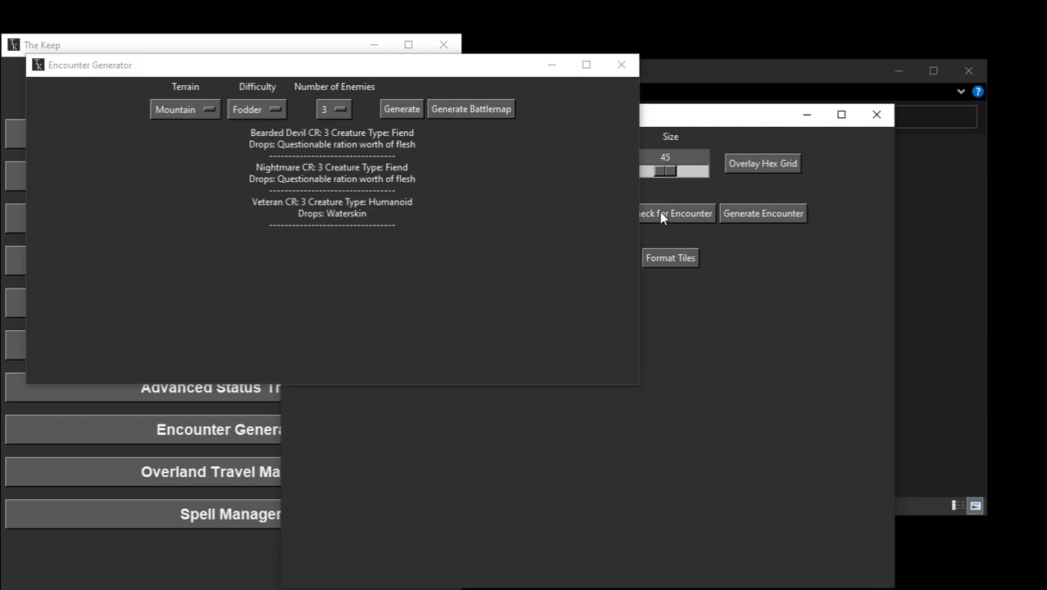
left_click_drag(343, 70, 496, 225)
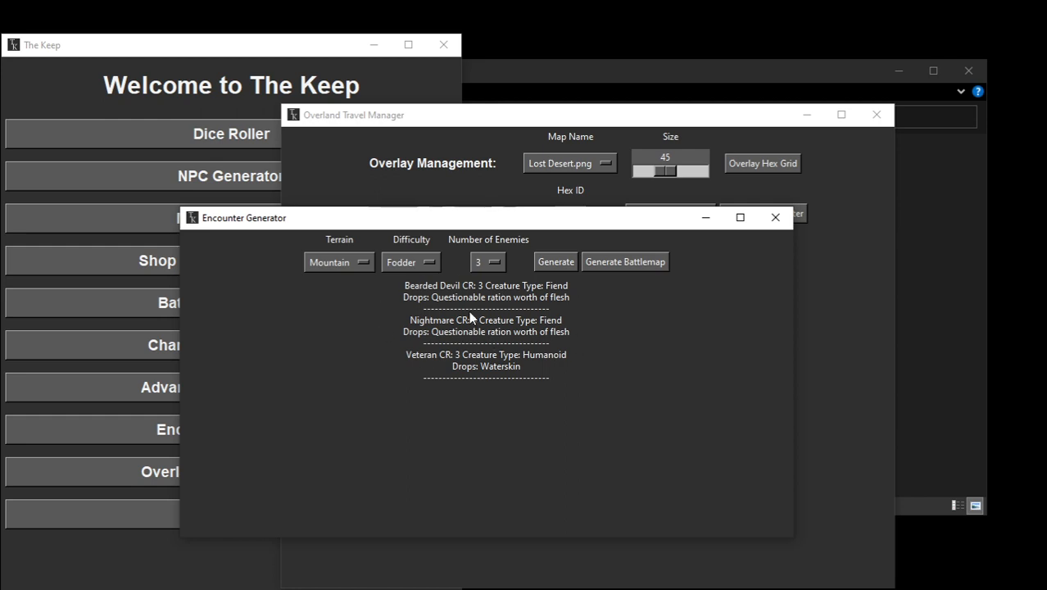
Step: Generate a battlemap for the hex 477 encounter, view it, and close the image and the encounter window
left_click(624, 262)
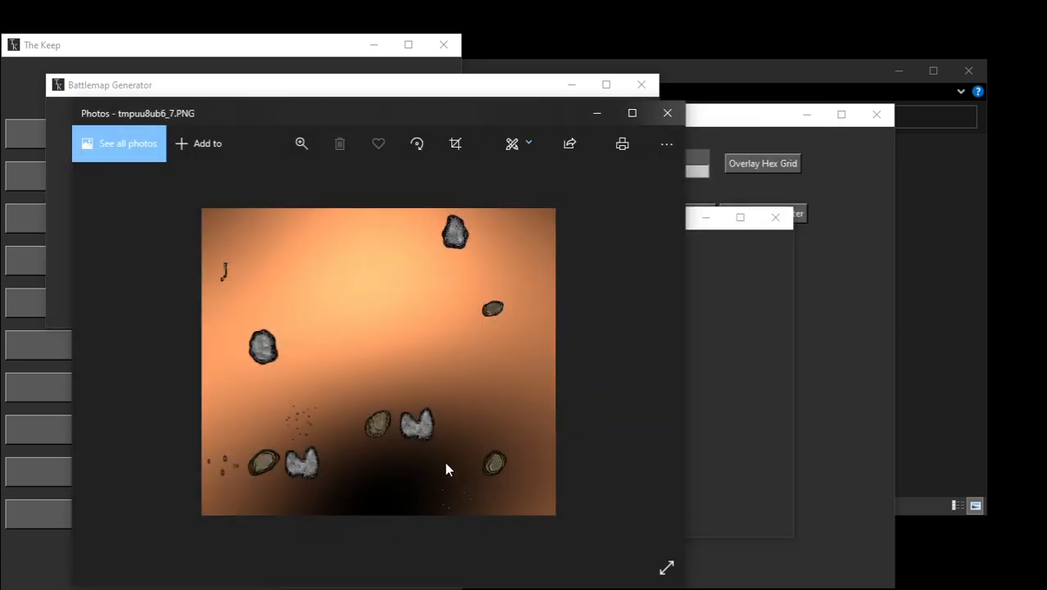
left_click(667, 113)
left_click(607, 342)
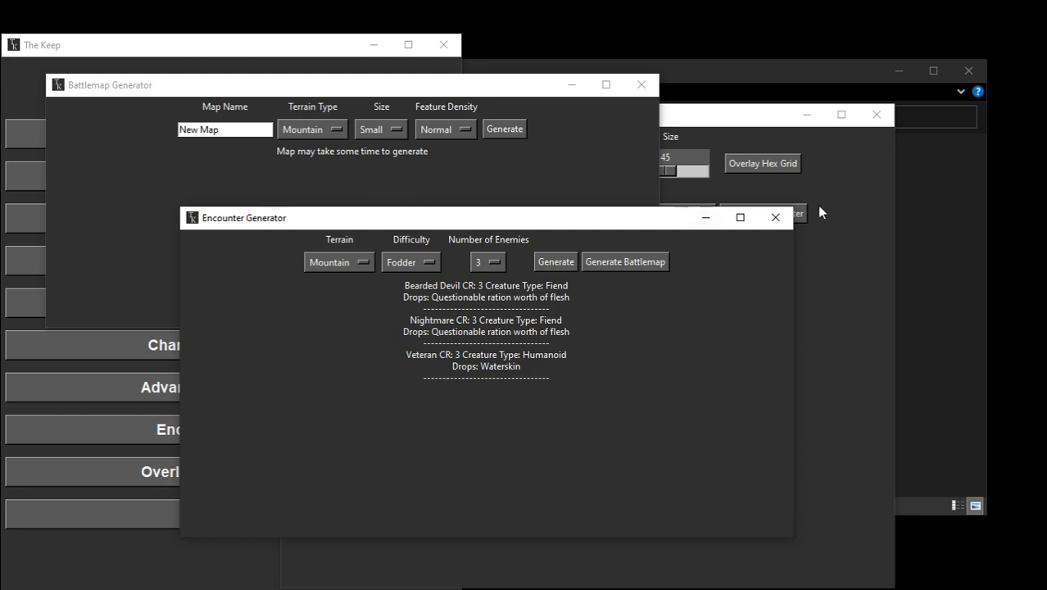
left_click(775, 217)
left_click(778, 375)
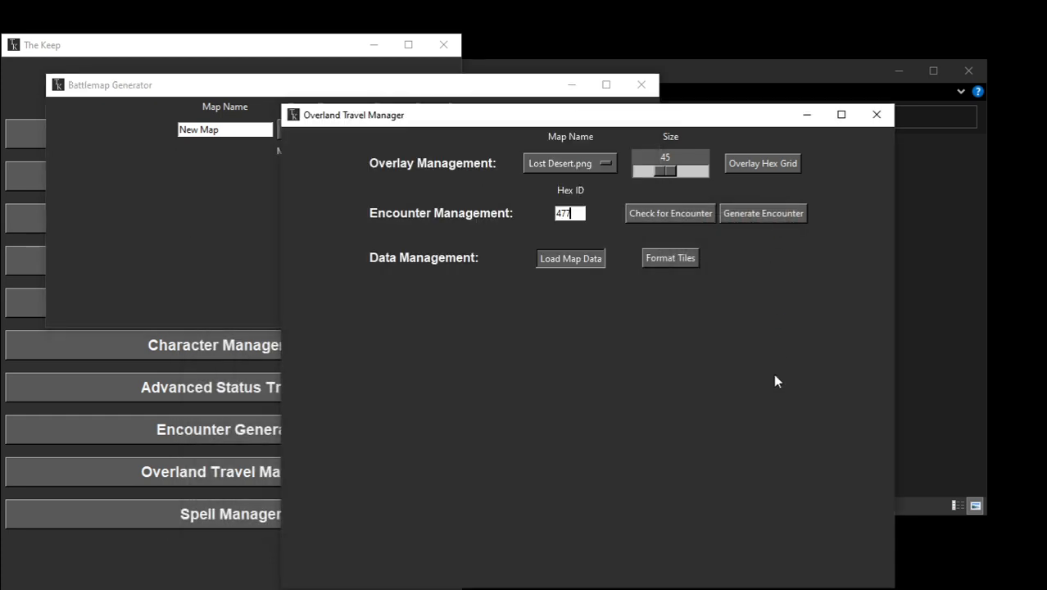
Step: Check hex 477 for an encounter repeatedly, closing each generated encounter window to test the formatted encounter chance
left_click(659, 208)
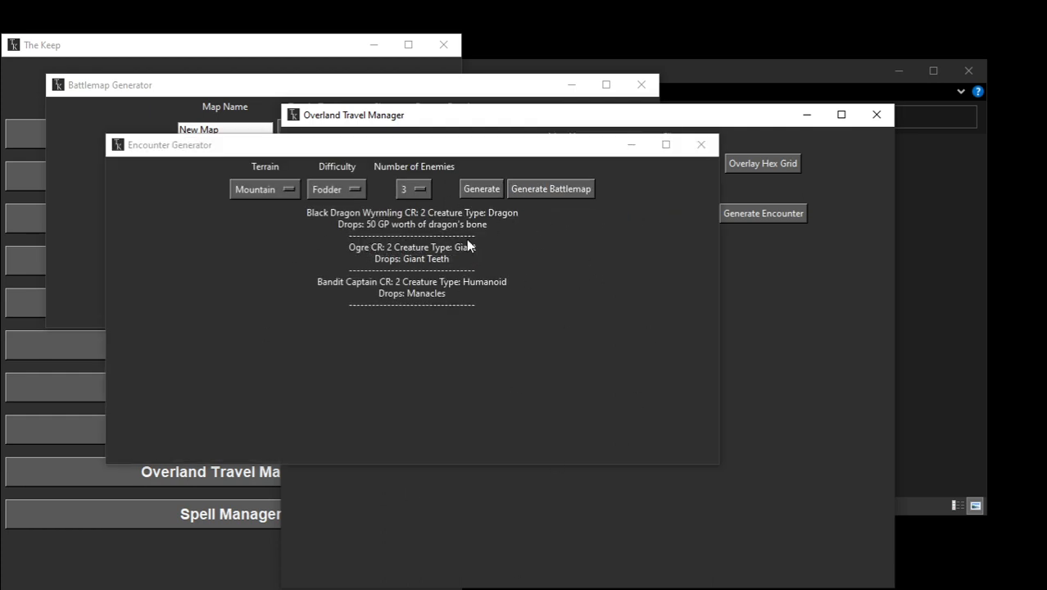
left_click(693, 146)
left_click(685, 215)
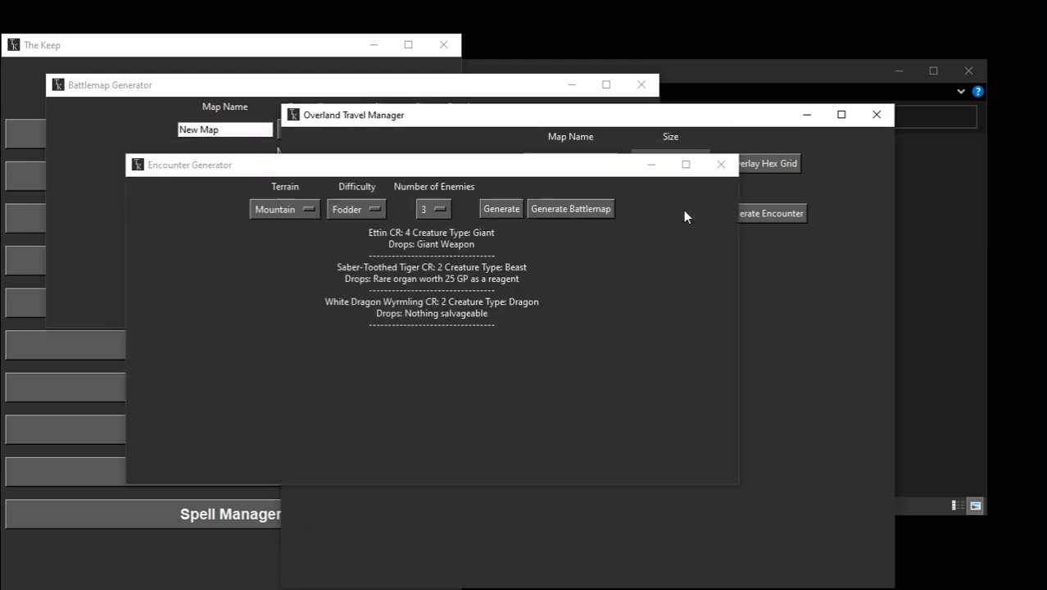
left_click(721, 164)
left_click(678, 211)
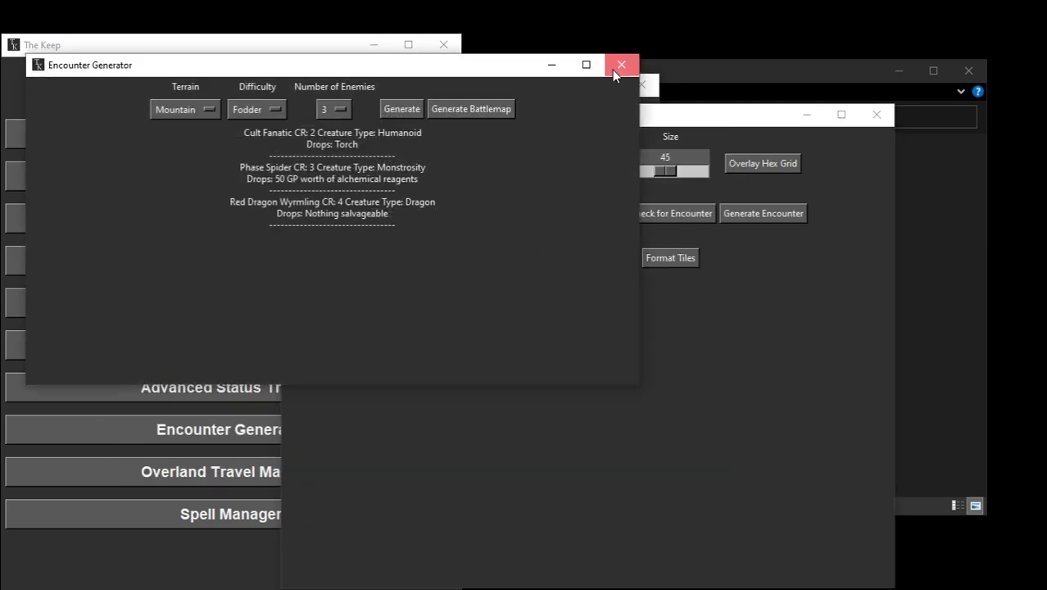
left_click(621, 65)
left_click(685, 211)
left_click(616, 66)
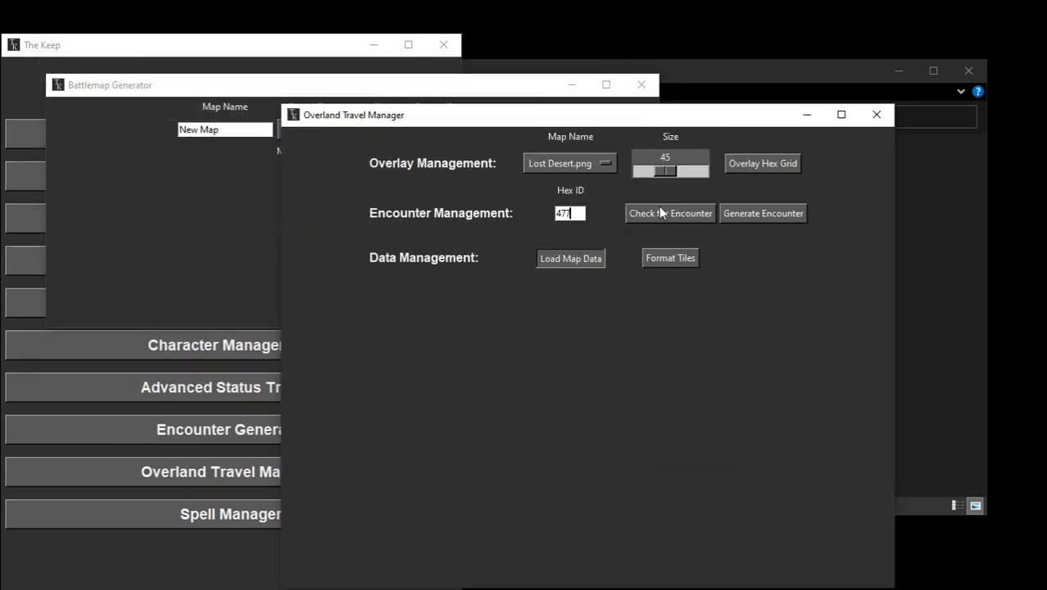
left_click(660, 212)
left_click(639, 85)
left_click(650, 213)
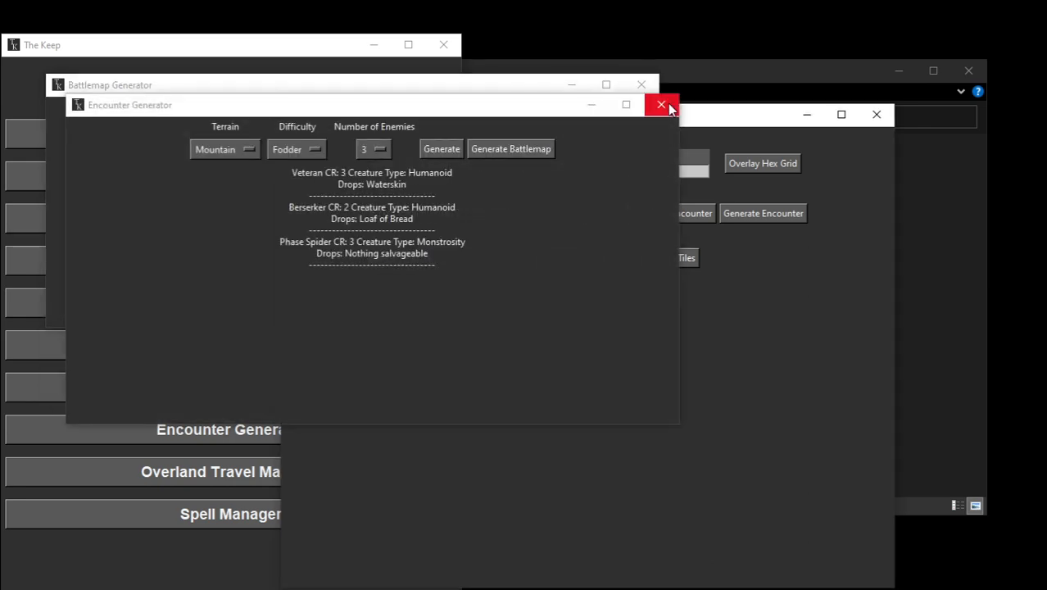
left_click(662, 105)
left_click(676, 212)
left_click(678, 126)
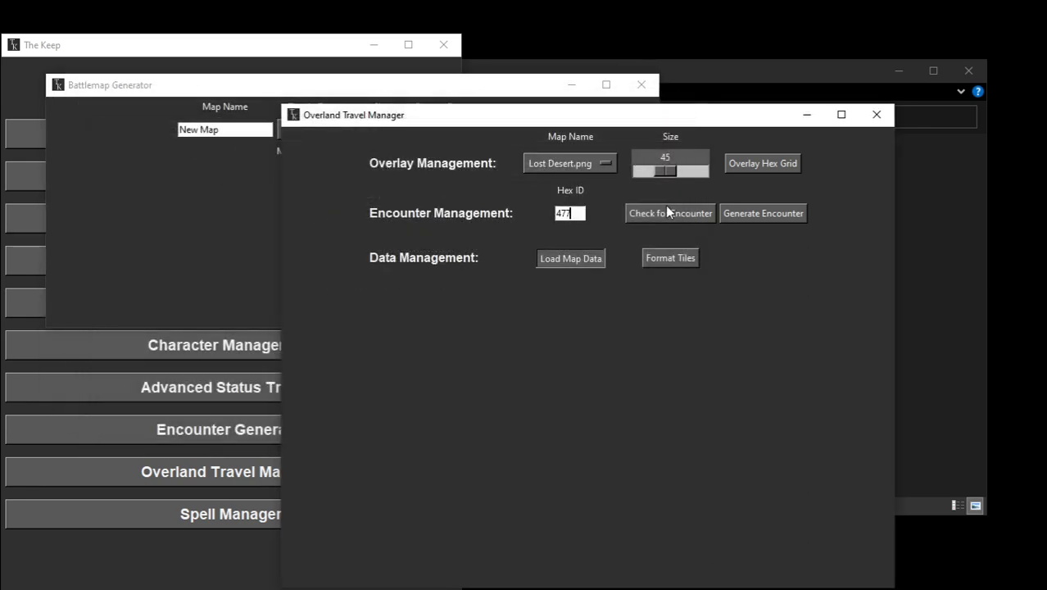
left_click(667, 211)
left_click(698, 146)
left_click(668, 210)
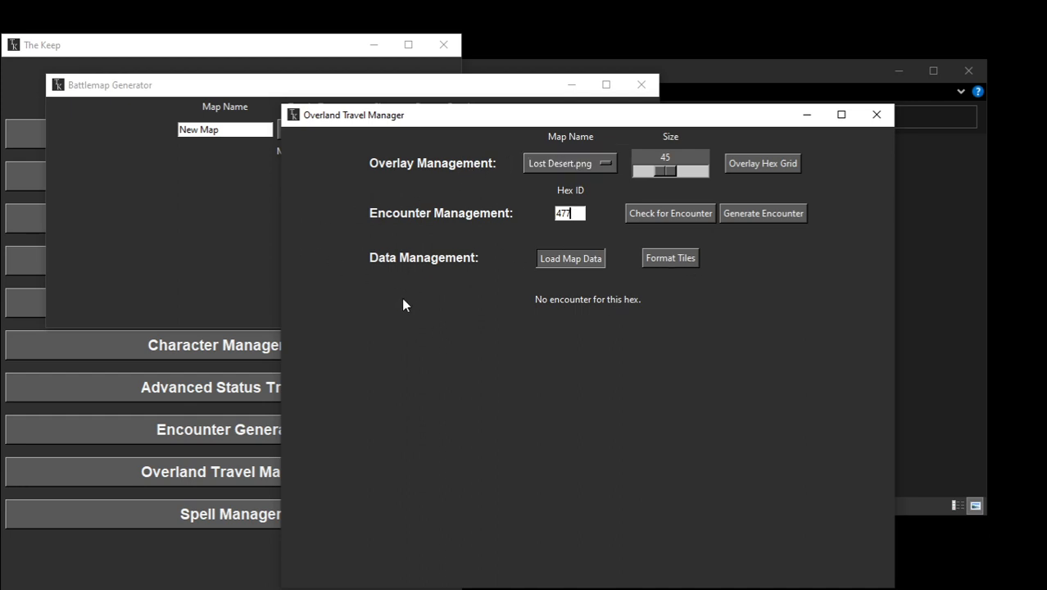
Step: Review the tile formatter's options, close it, re-enter hex ID 477 and check the hex for another encounter
left_click(674, 260)
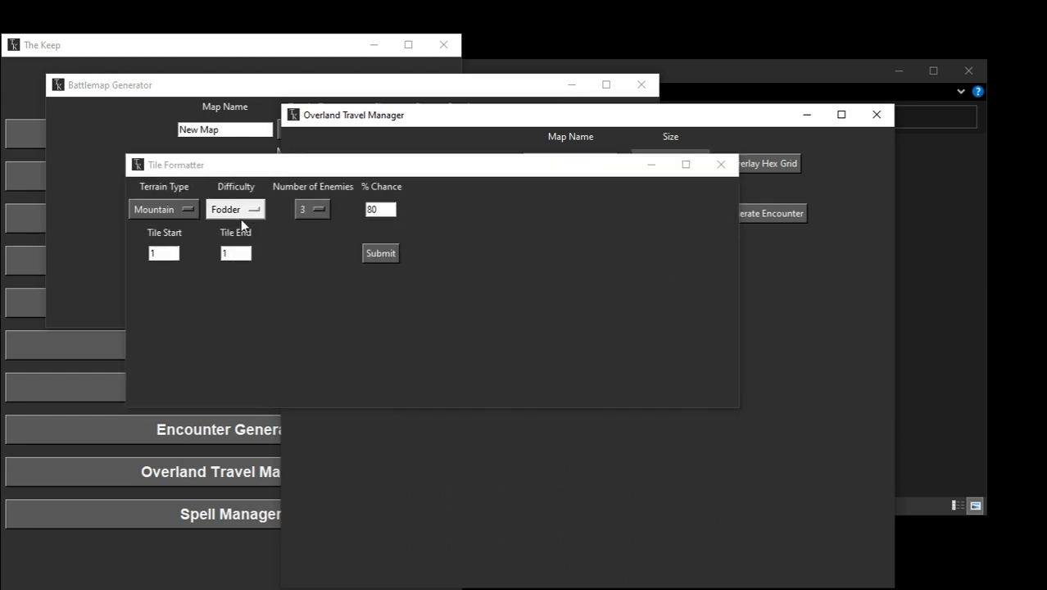
left_click(721, 164)
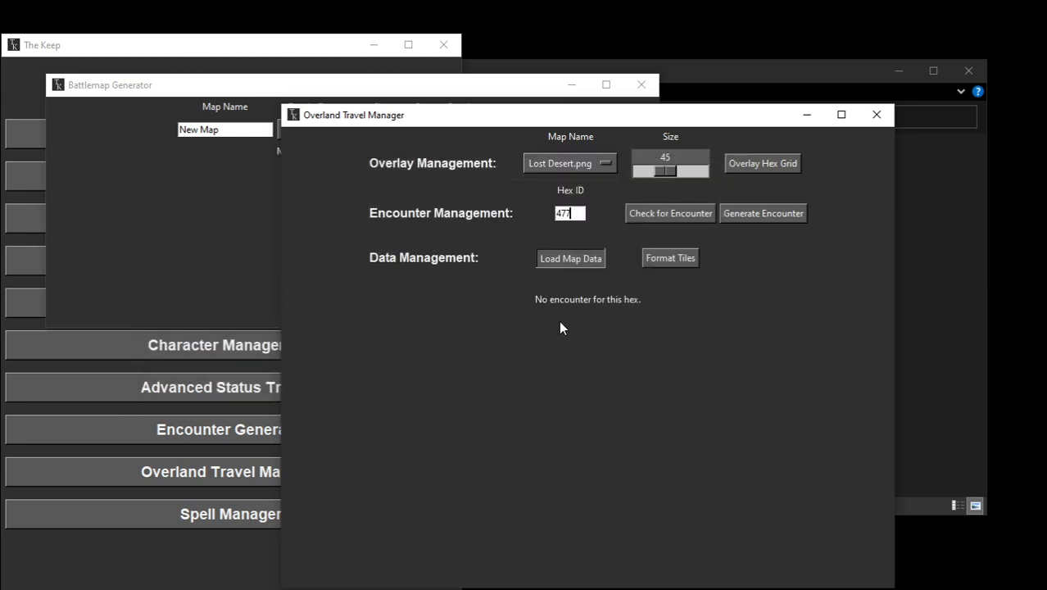
double_click(574, 214)
type("5")
left_click_drag(572, 215, 429, 221)
type("477")
left_click(661, 214)
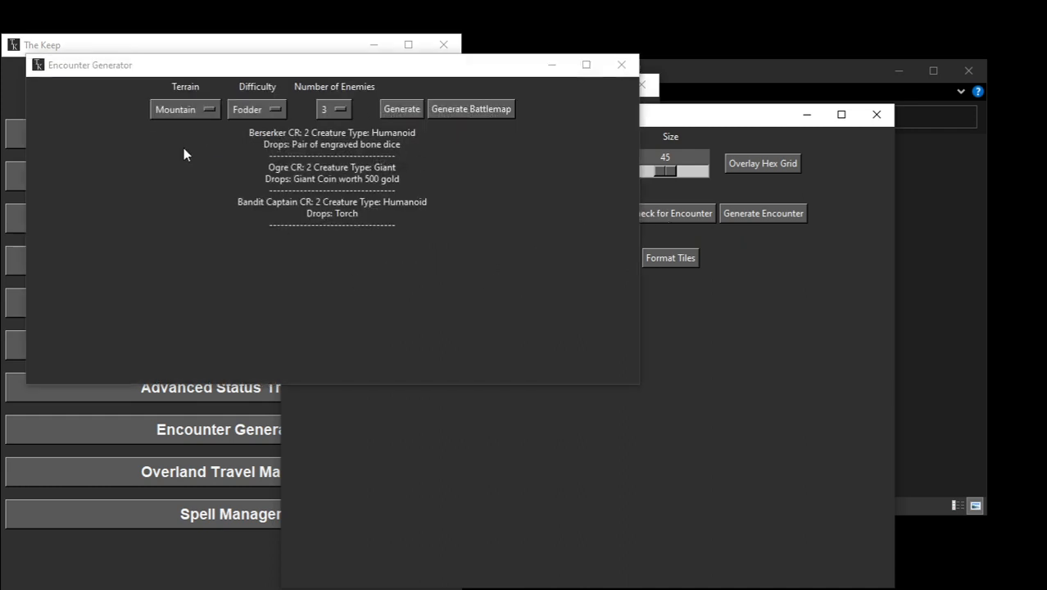
Step: Generate a battlemap for the new hex 477 encounter, close its preview, and close the encounter and Overland Travel Manager windows
left_click_drag(367, 74, 412, 215)
left_click(523, 256)
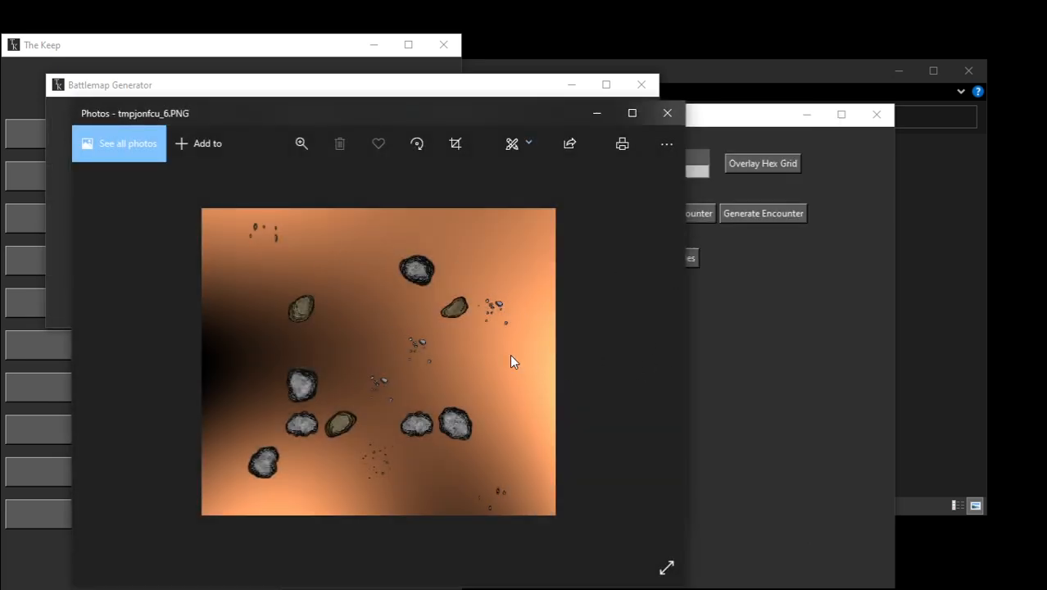
left_click(667, 114)
left_click(689, 176)
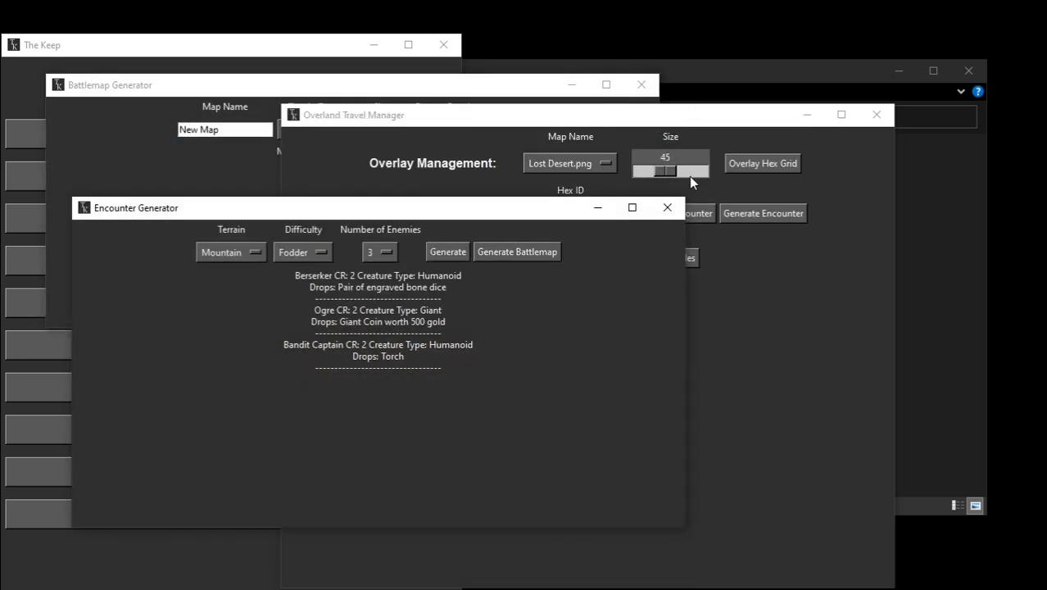
left_click(877, 116)
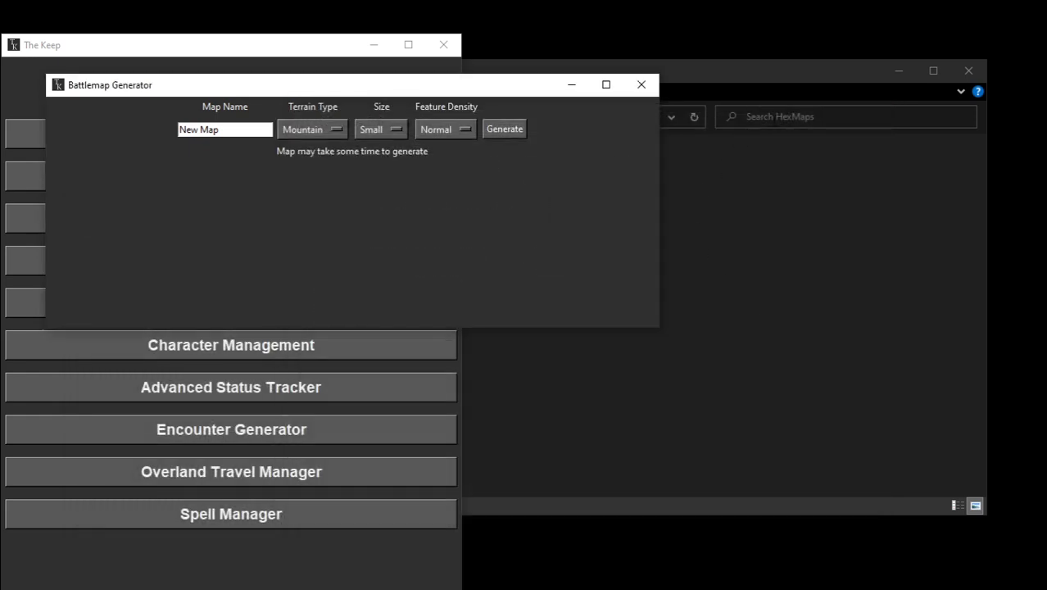